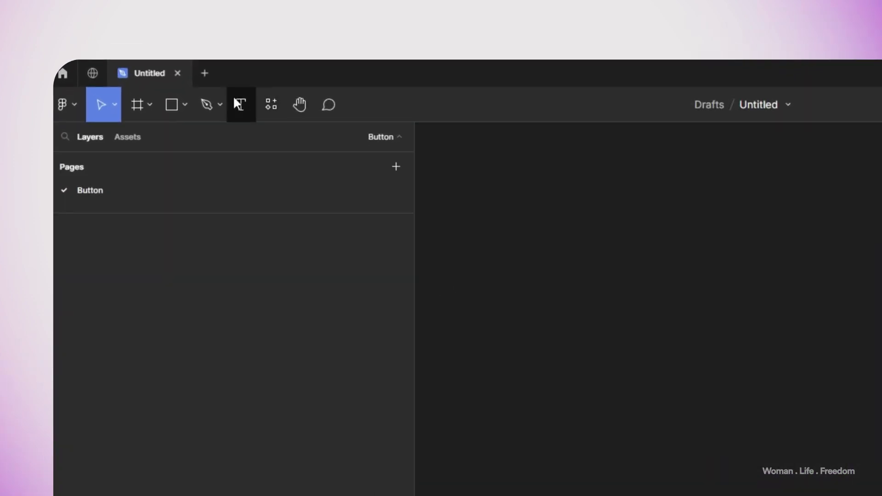
Step: Add a text layer reading "Place holder" to the empty canvas
left_click(166, 69)
left_click(744, 404)
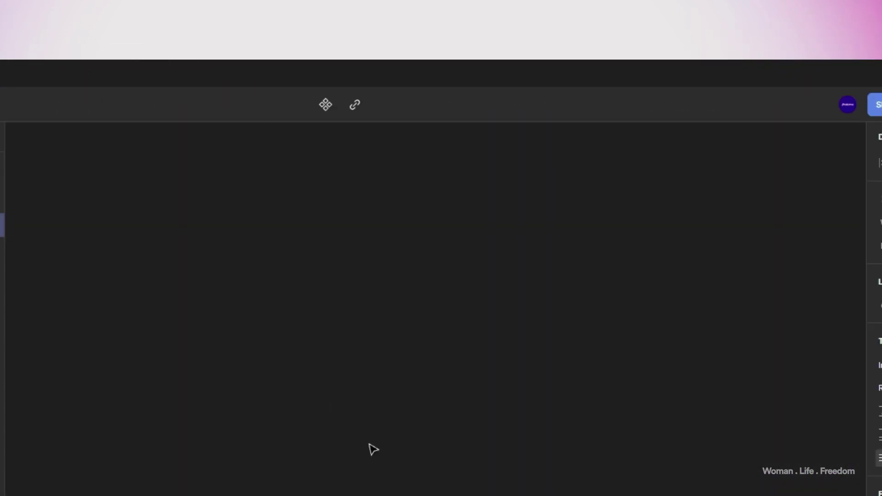
type("Place holder")
key("Escape")
Step: Set the Place holder text to Inter Bold at size 20
left_click(880, 366)
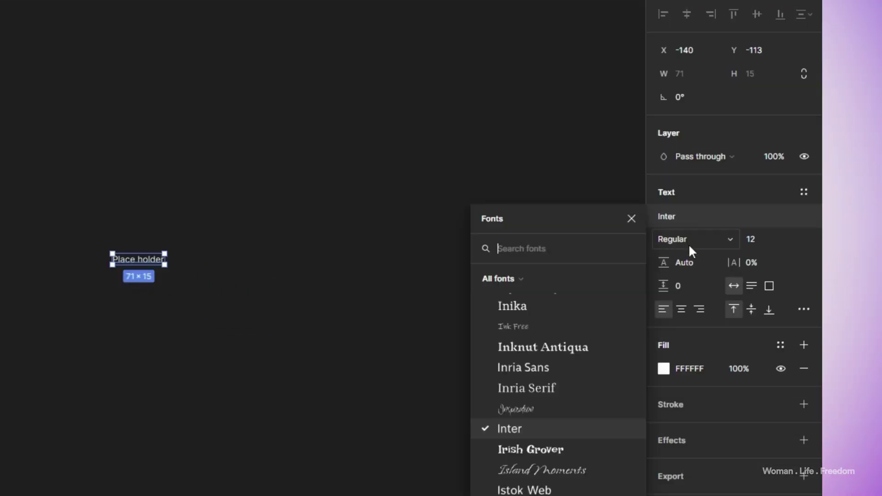
left_click(689, 243)
left_click(692, 290)
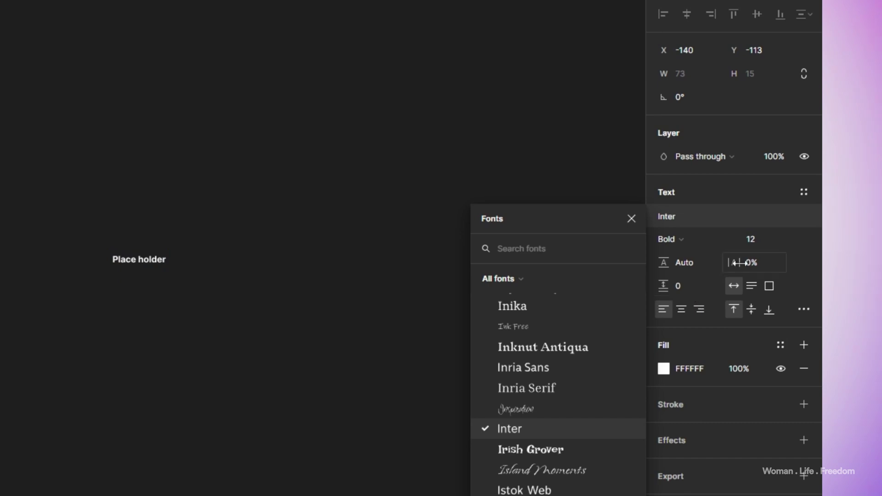
left_click(759, 242)
type("20")
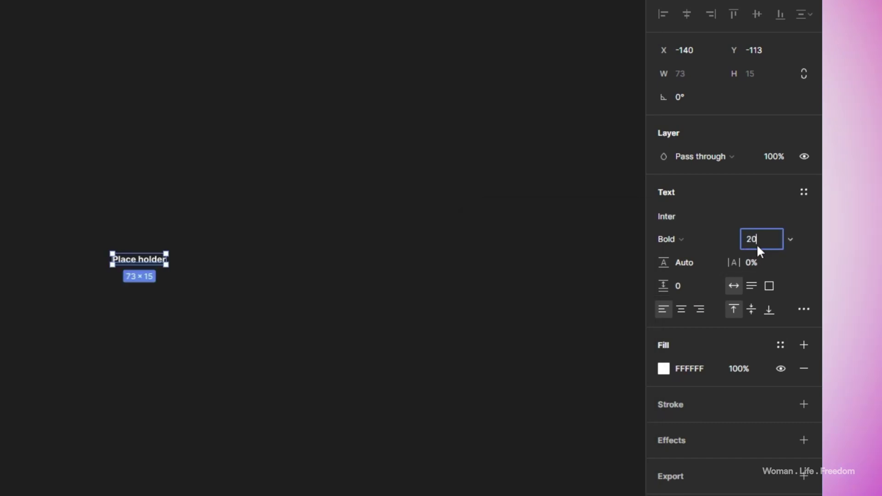
key("Return")
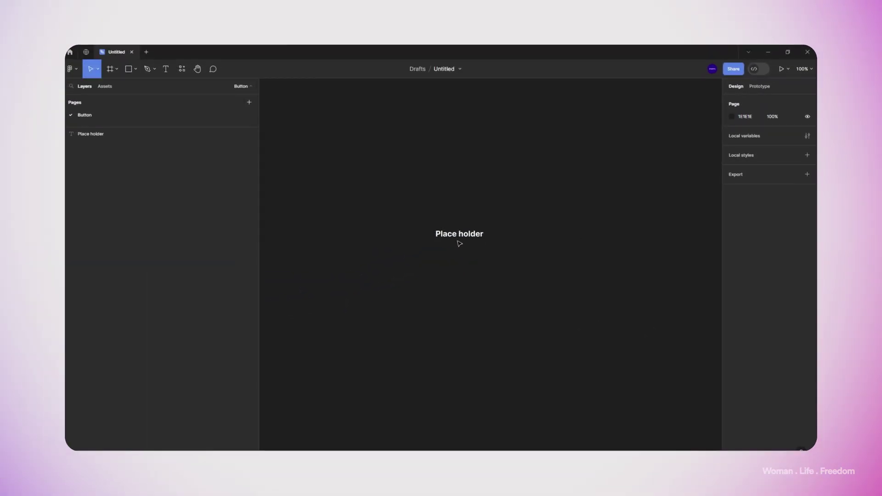
Step: Wrap the Place holder text in an auto layout frame and rename the frame "Button"
left_click(216, 261)
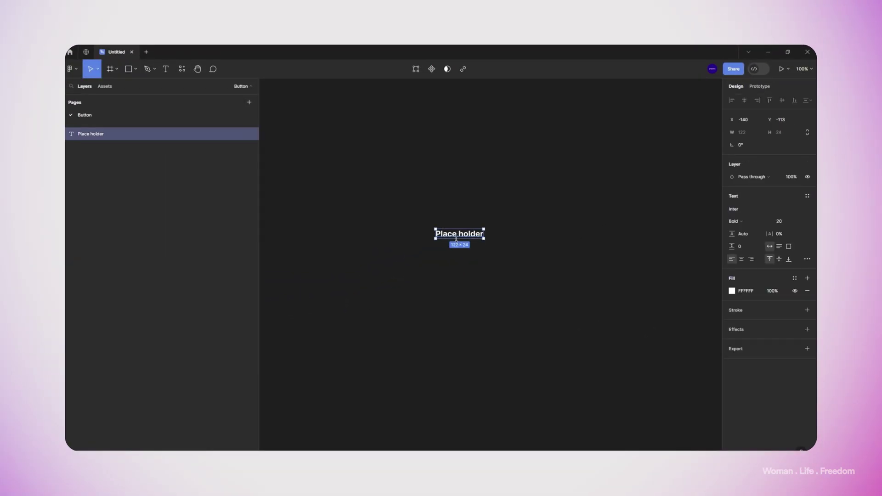
key("shift+a")
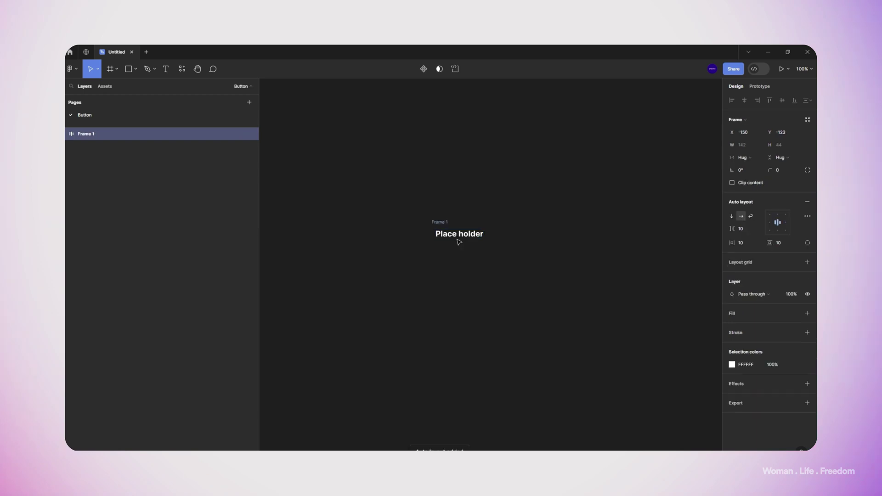
left_click(459, 241)
type("Button")
key("Return")
Step: Set the Button frame's vertical padding to 12 and its horizontal padding to 24
left_click(782, 243)
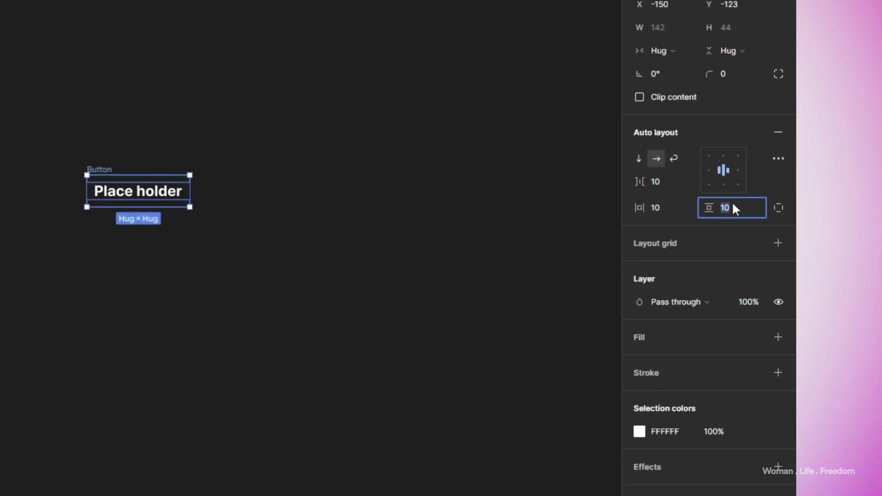
type("12")
left_click(666, 206)
type("24")
key("Return")
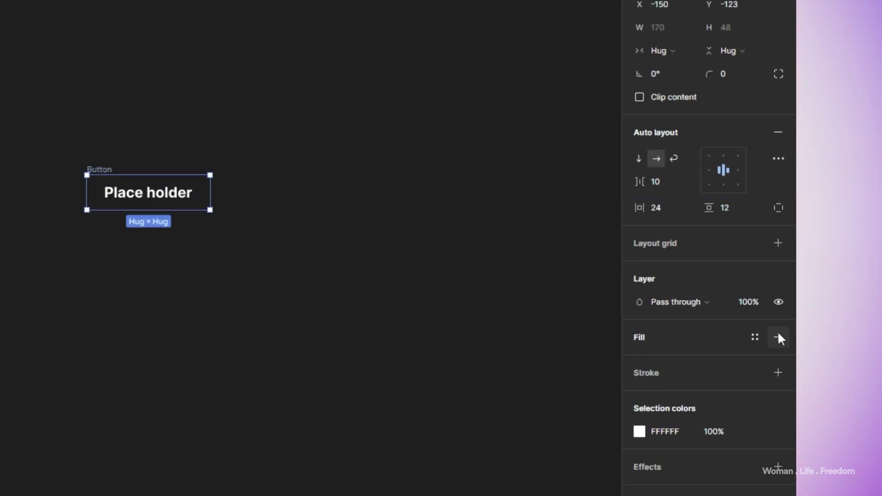
Step: Add a solid blue fill 000AF8 to the Button frame
left_click(778, 337)
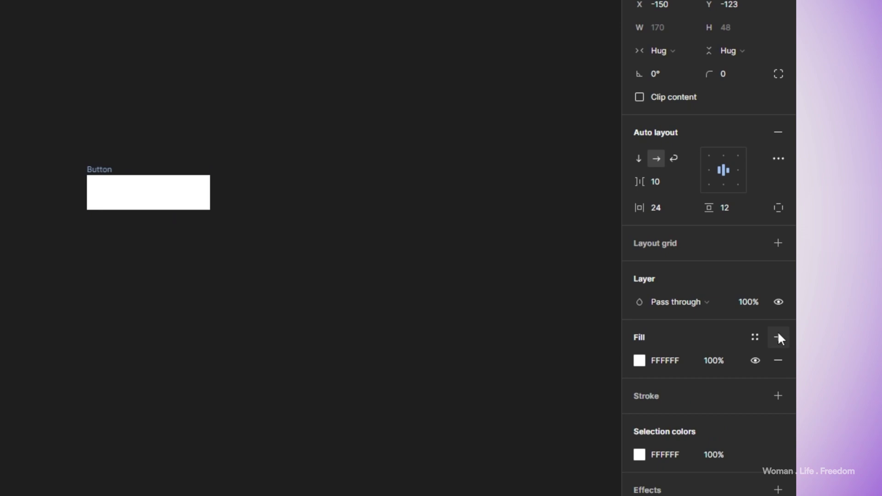
left_click(639, 361)
type("2124FF")
left_click_drag(602, 252, 632, 260)
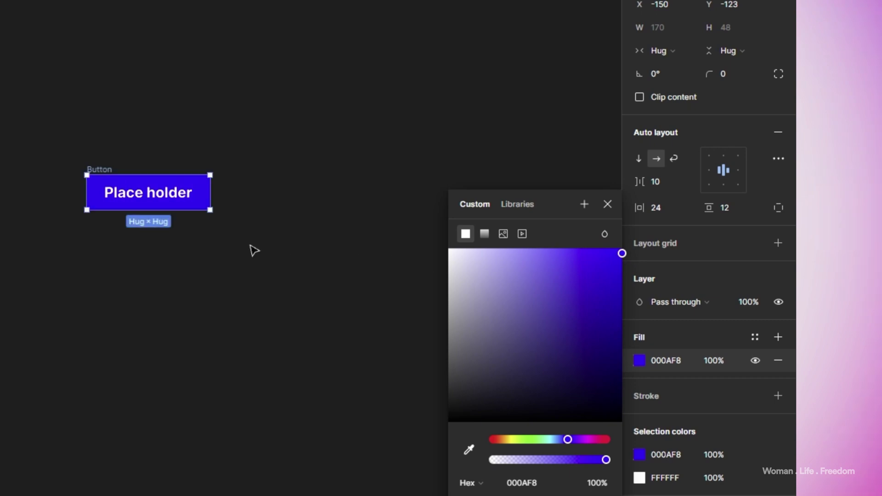
Step: Set the Button frame's corner radius to 12
left_click(709, 74)
type("24")
key("Return")
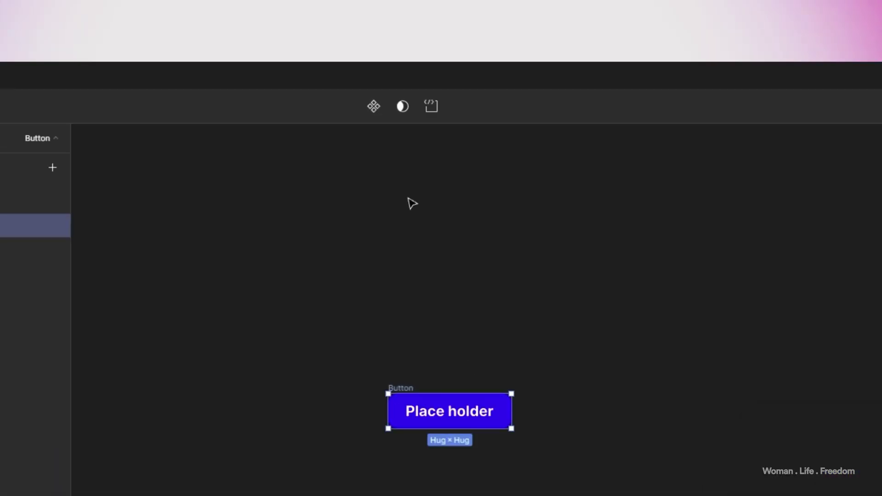
Step: Convert the Button frame into a component
left_click(374, 104)
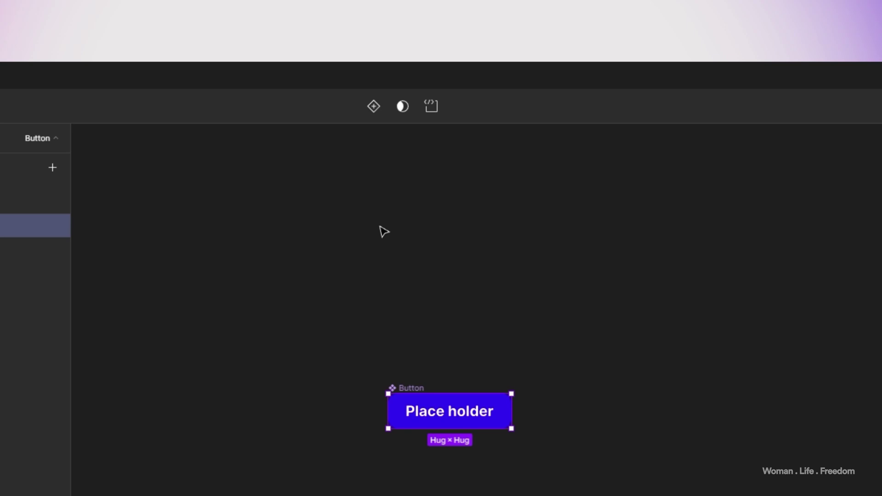
Step: Draw a rectangle about 120 × 129 over the Button frame and give it an absolute position inside it
left_click(73, 78)
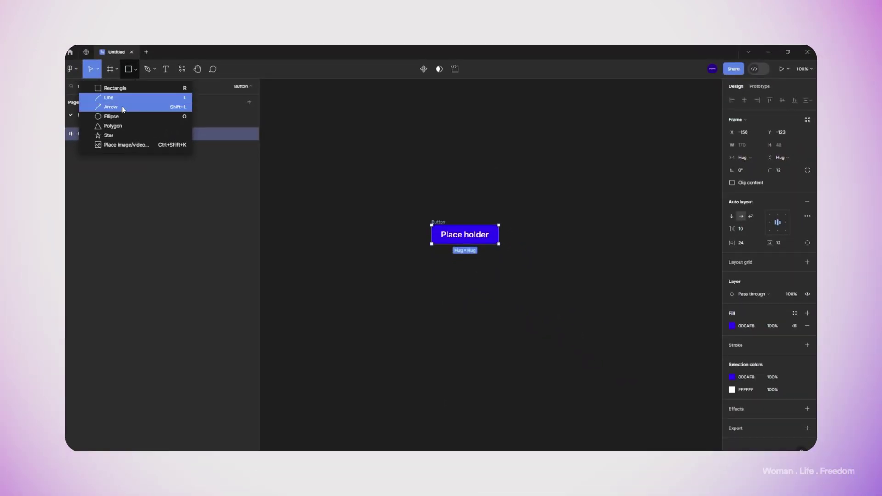
left_click(115, 88)
left_click_drag(433, 229, 489, 282)
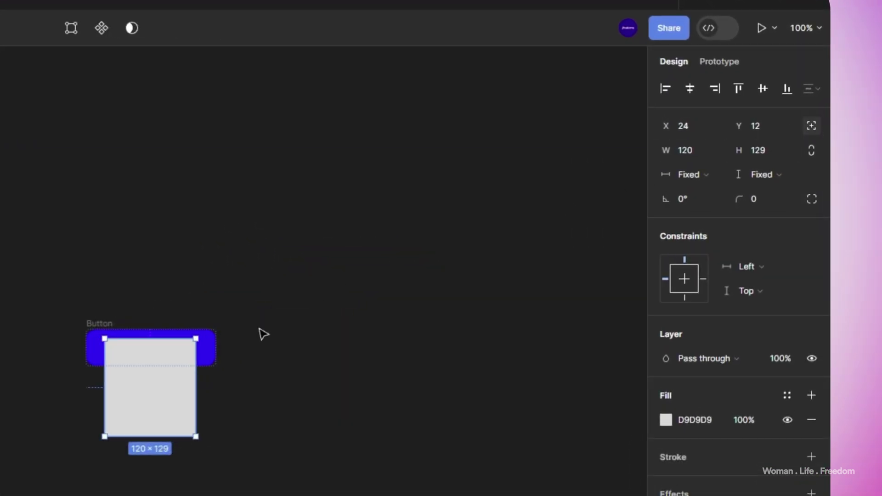
Step: Move the rectangle over the button's left part and resize it to about 303 × 48, aligned with the button's height
left_click_drag(153, 416, 117, 385)
left_click_drag(73, 339, 0, 325)
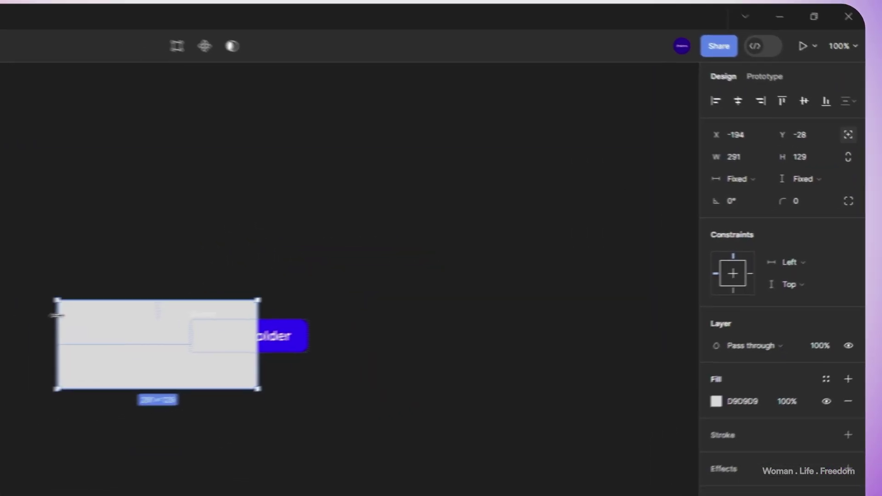
left_click_drag(56, 315, 47, 316)
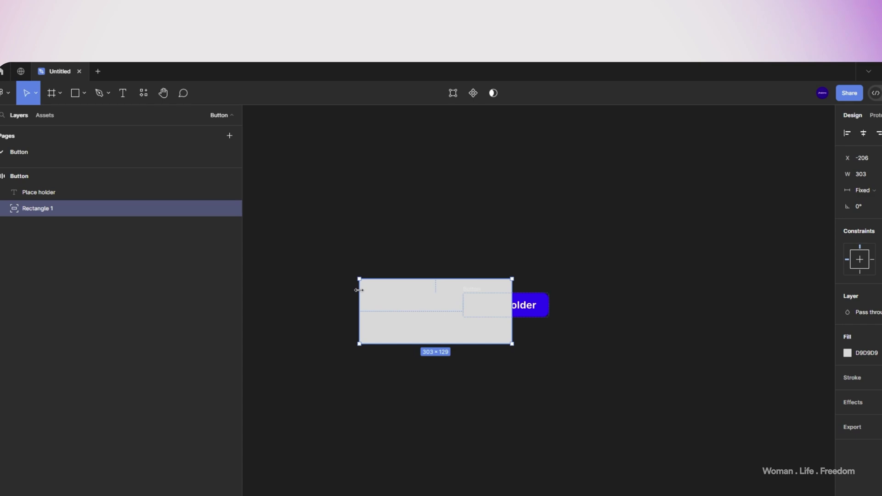
left_click_drag(434, 279, 433, 292)
left_click_drag(421, 340, 421, 317)
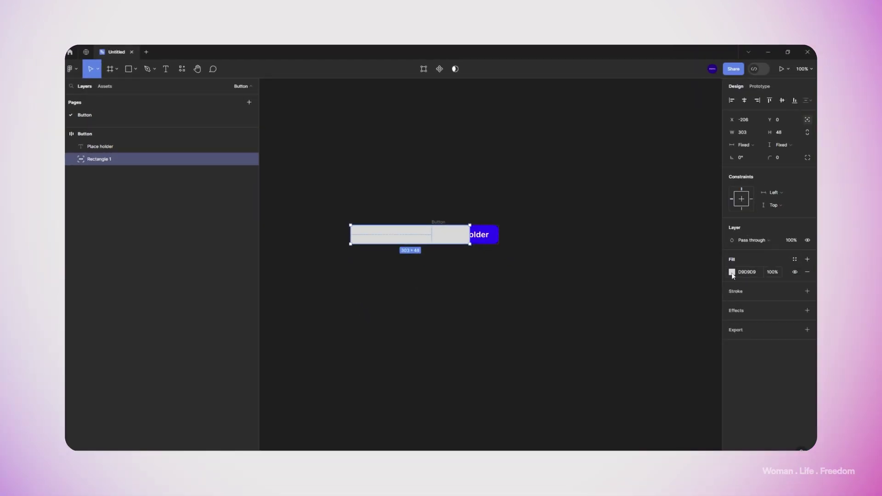
Step: Change the rectangle's fill to the dark blue 0108B2
left_click(732, 273)
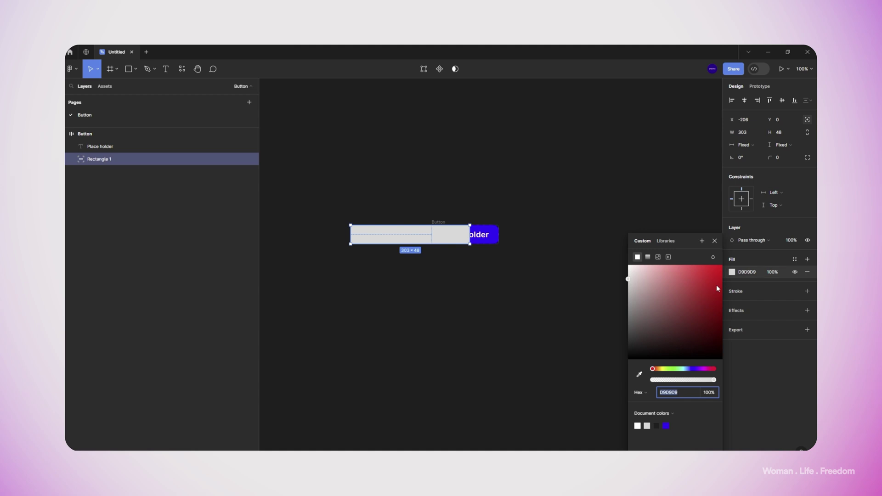
type("0108B2")
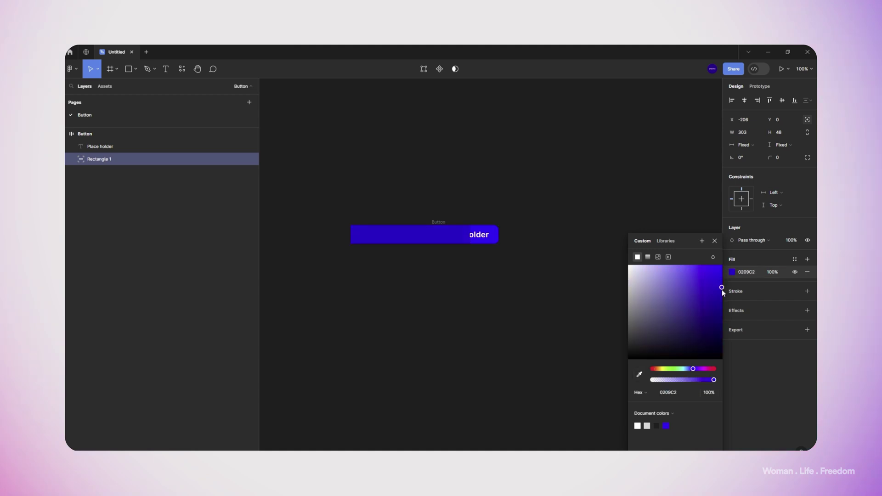
Step: Place the rectangle behind the Place holder text and move it left to X -305, just outside the button
left_click_drag(409, 235, 500, 259)
key("shift+Left")
key("shift+Left")
key("shift+Left")
key("shift+Left")
key("shift+Left")
key("shift+Left")
key("shift+Left")
key("shift+Left")
key("shift+Left")
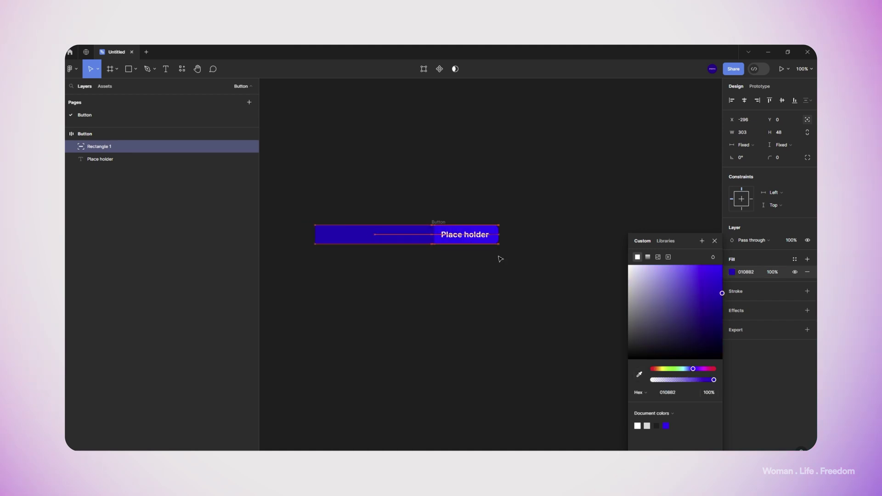
key("Right")
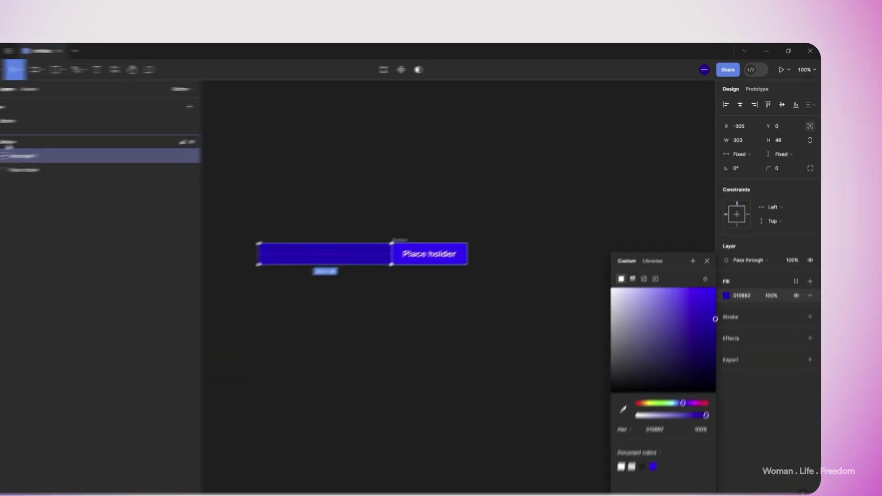
Step: Turn on Clip content for the Button frame to hide the part of the rectangle outside it
left_click(85, 134)
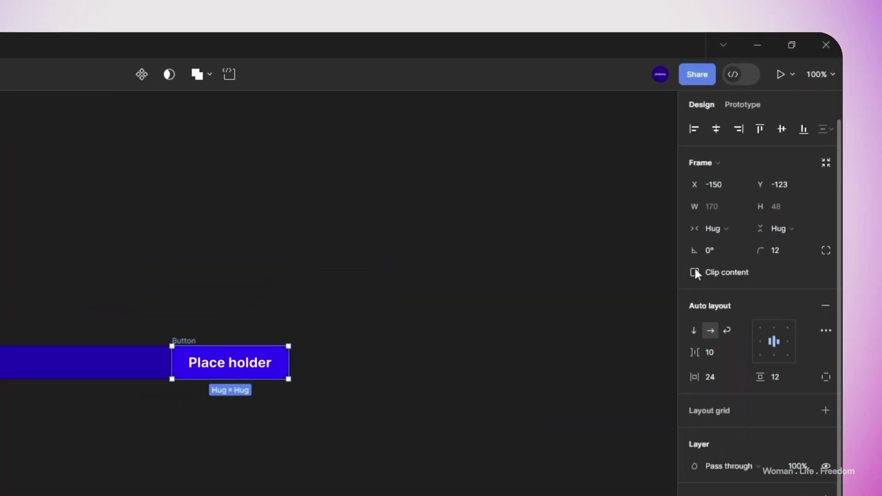
left_click(694, 273)
left_click(354, 343)
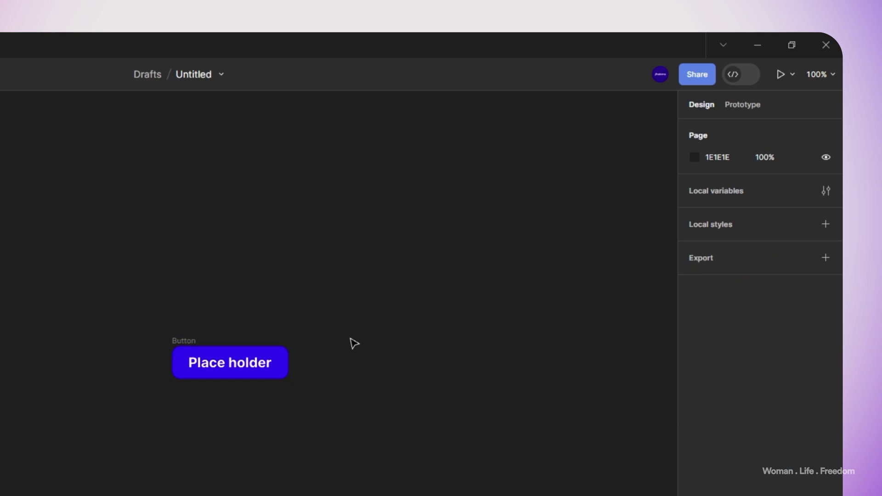
Step: Test the button's resizing by replacing its label with long filler text, and undo the text change
double_click(227, 365)
type("sdfsdfsdfsd")
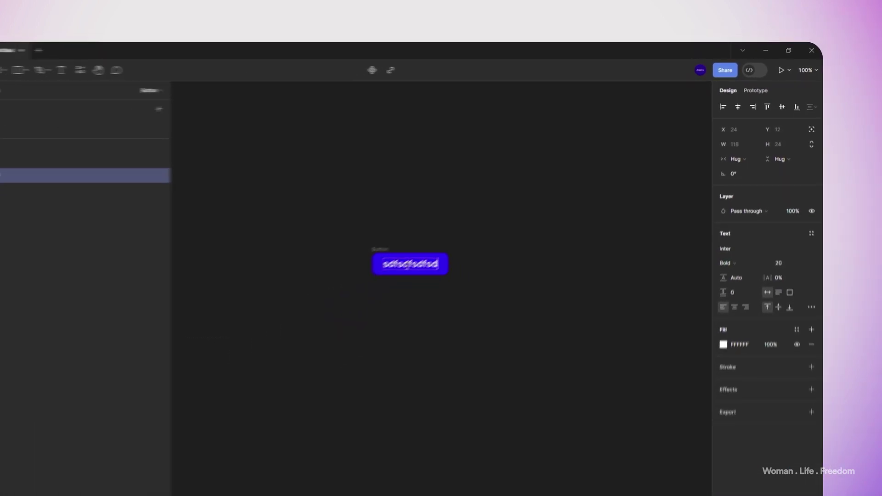
type("fsdfsdfsdfsdfdsfsdf")
key("Escape")
key("ctrl+z")
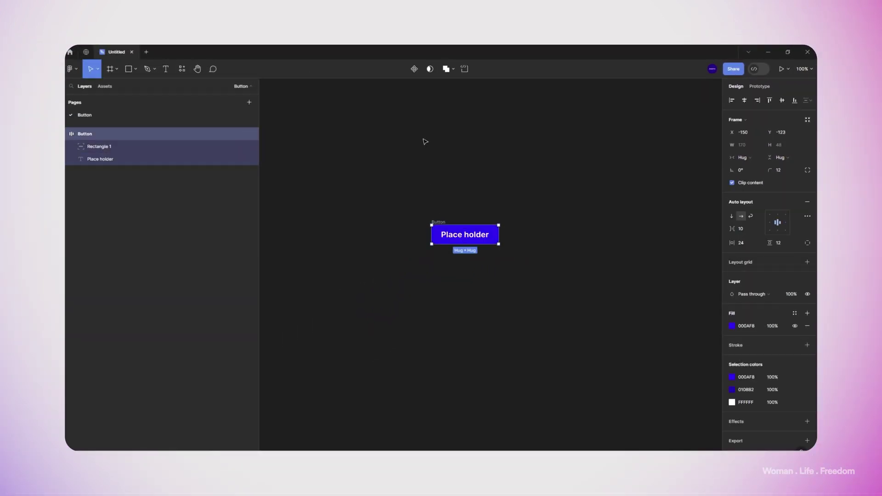
Step: Turn the Button frame into a component and add a second variant with its State set to Hover
left_click(415, 69)
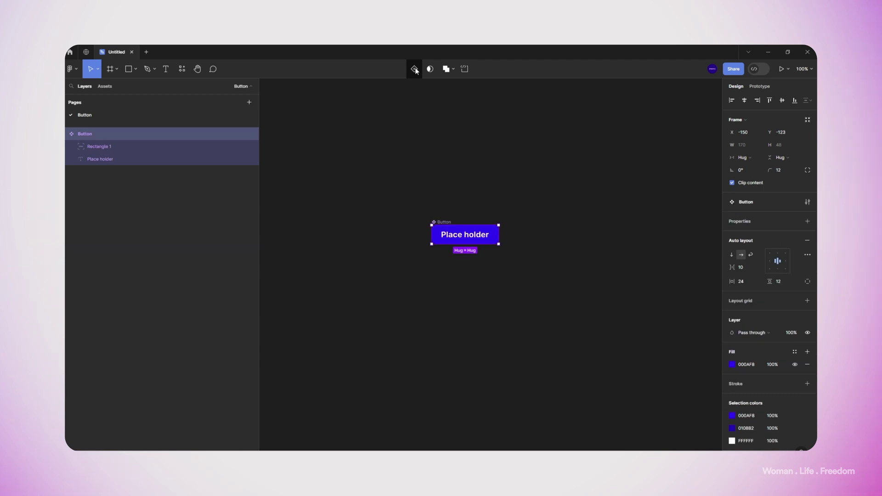
left_click(415, 69)
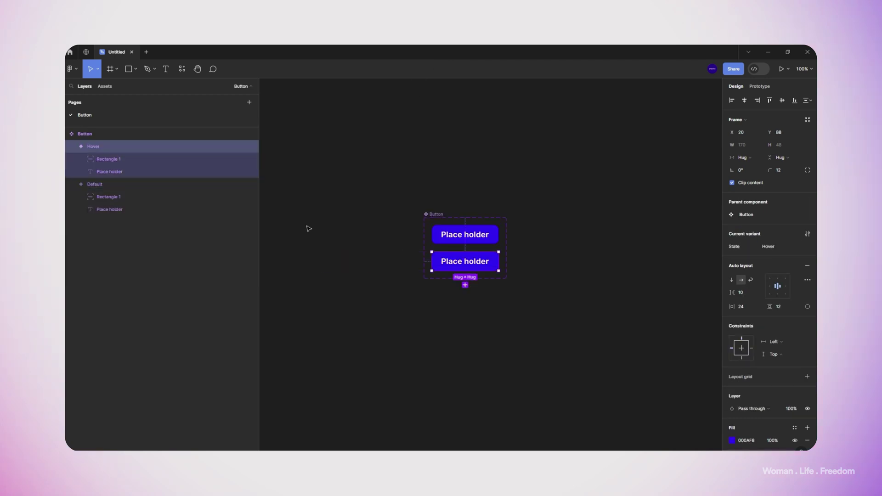
Step: Centre the dark blue rectangle horizontally within the Hover variant
left_click(144, 200)
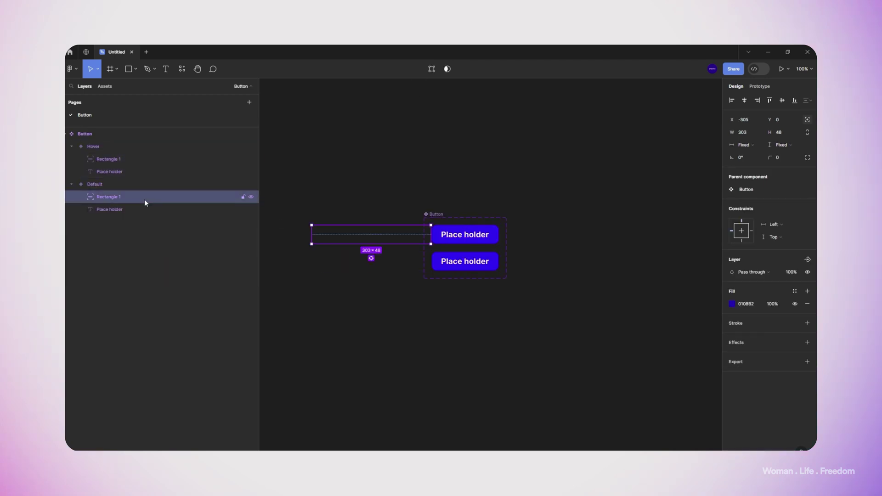
left_click(118, 165)
left_click(745, 101)
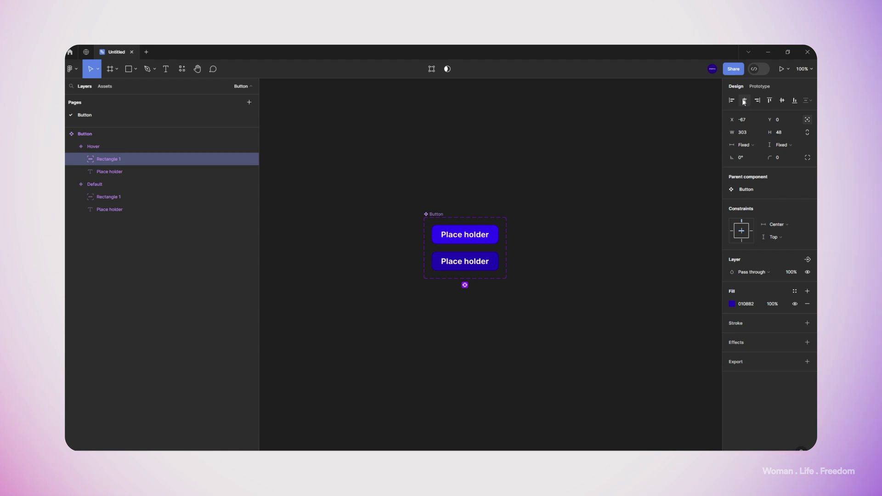
Step: Add a prototype interaction to the Default variant with the trigger While hovering
left_click(478, 231)
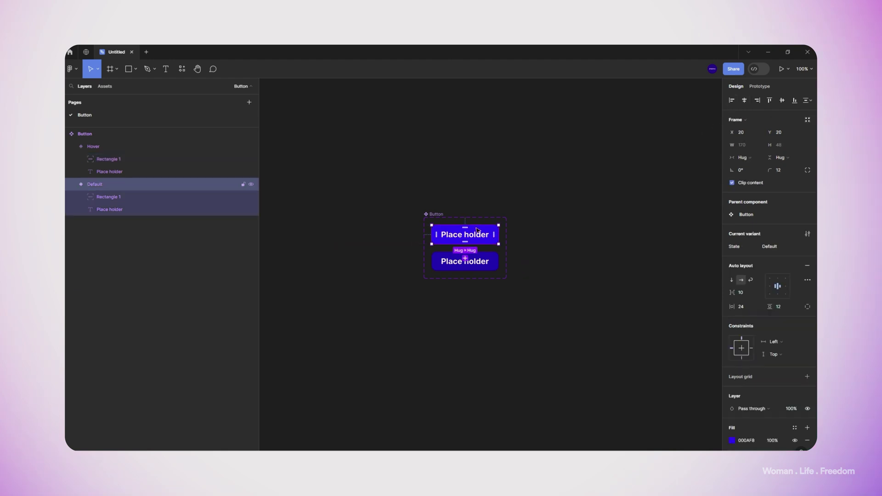
left_click(760, 85)
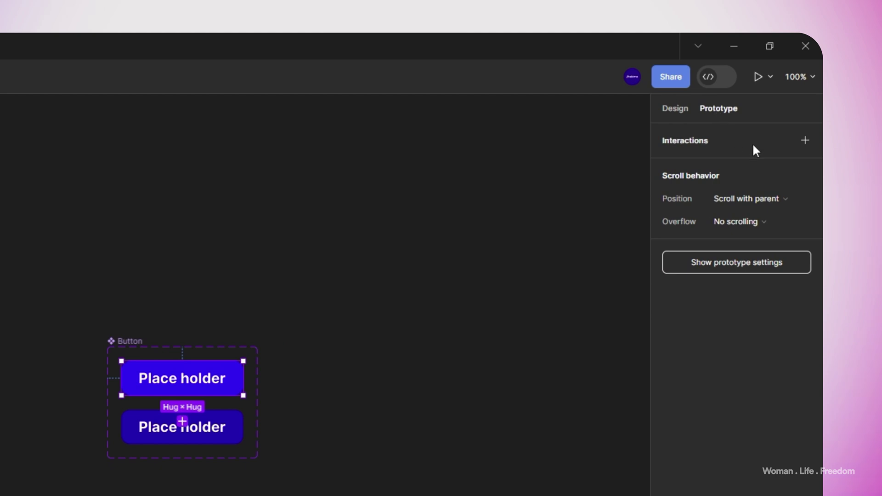
left_click(802, 144)
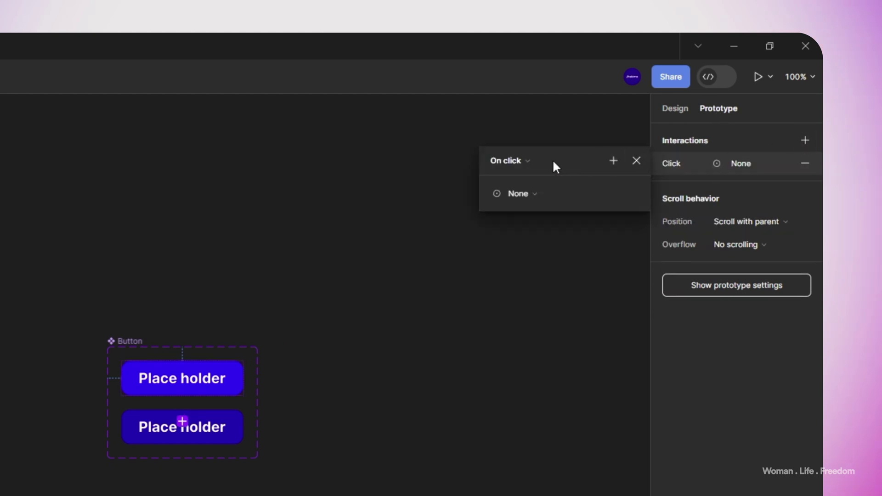
left_click(527, 160)
left_click(522, 195)
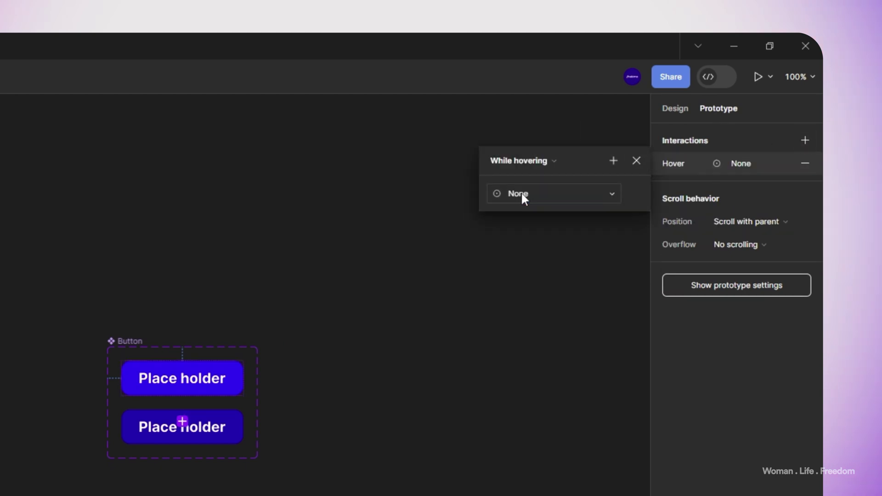
Step: Make the Default variant's hover interaction change to the Hover state with a Smart animate transition
left_click(523, 197)
left_click(532, 223)
left_click(538, 199)
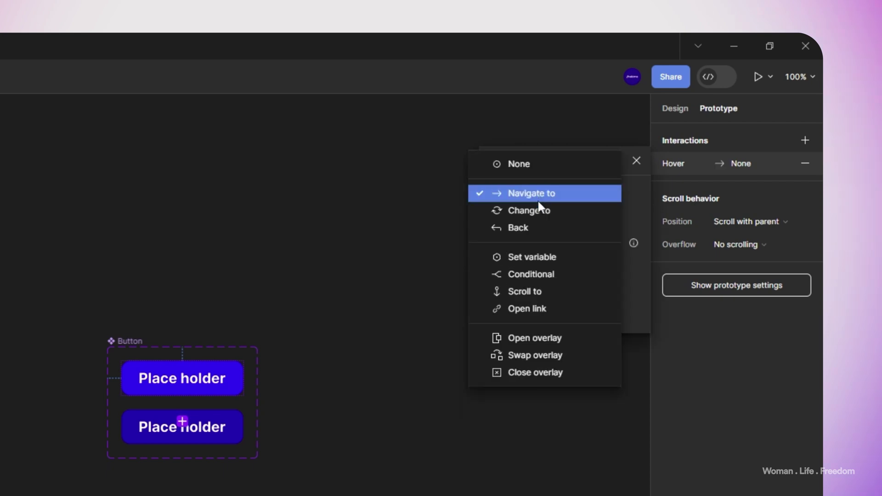
left_click(538, 207)
left_click(575, 219)
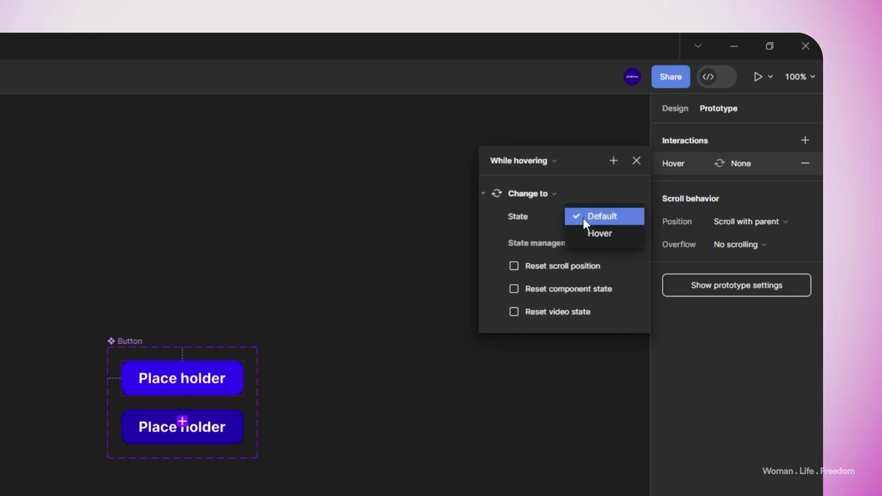
left_click(588, 232)
left_click(590, 238)
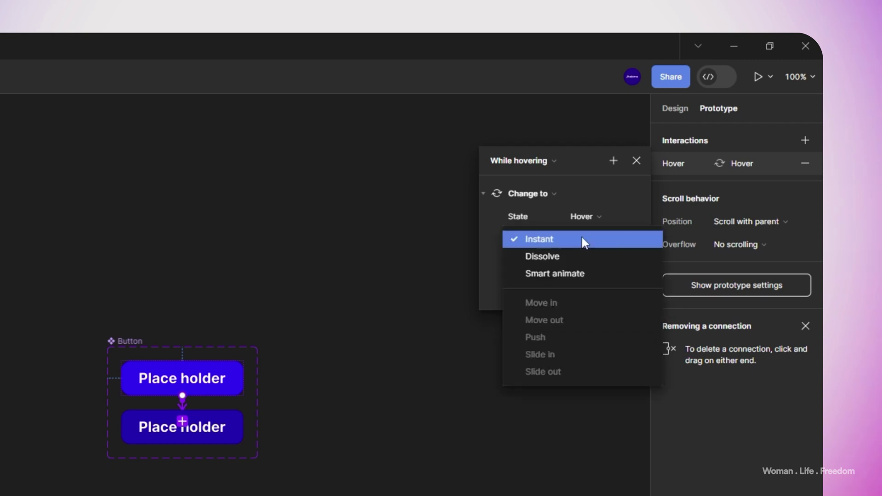
left_click(534, 273)
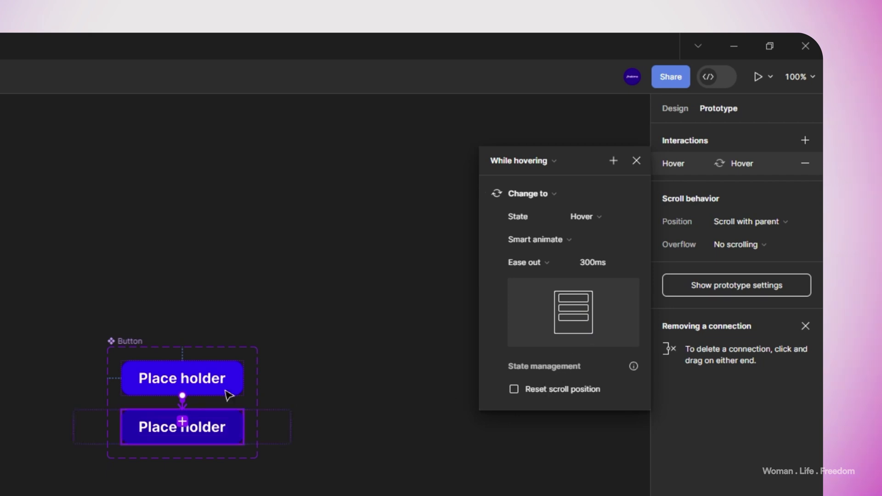
left_click(219, 294)
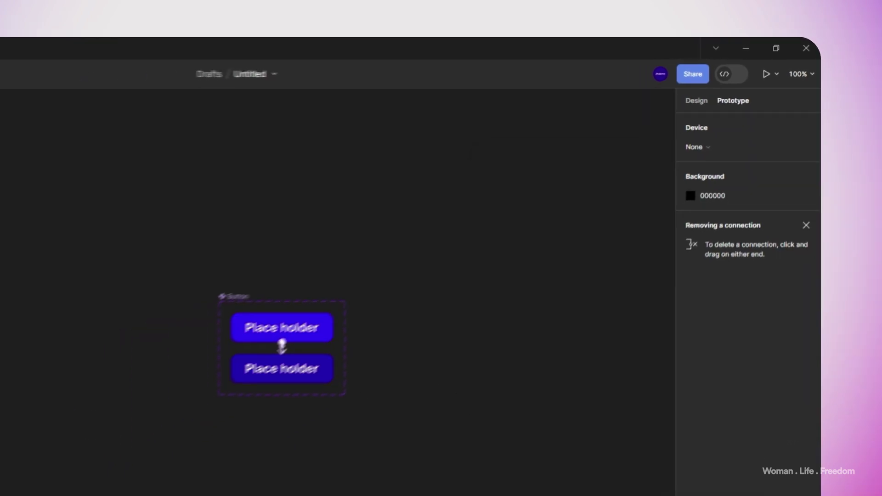
Step: Add an iPhone 14 Plus frame beside the component set and place an instance of the Button component in it
left_click(0, 76)
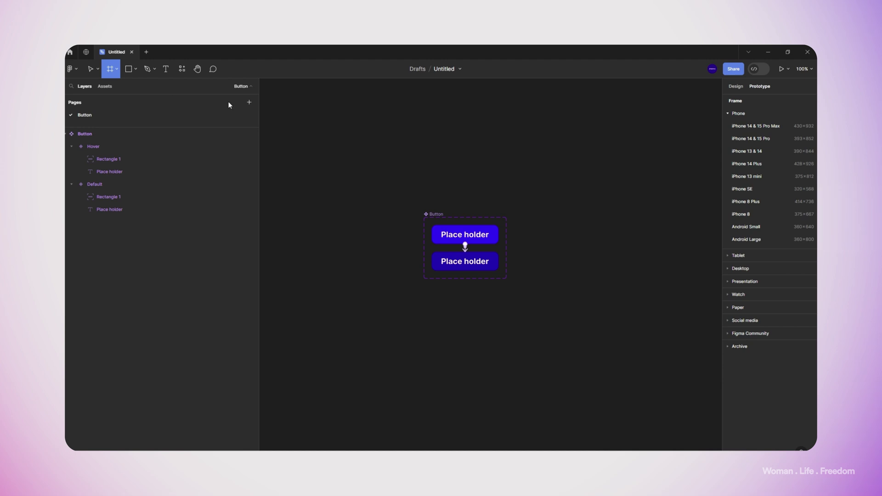
left_click(740, 165)
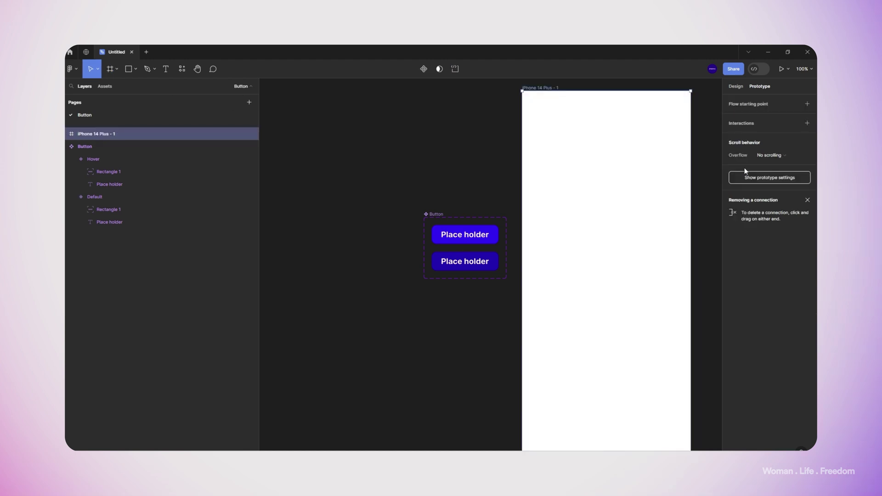
left_click(95, 89)
left_click_drag(94, 157, 606, 211)
Step: Open the prototype preview to test the button's hover interaction
left_click(789, 69)
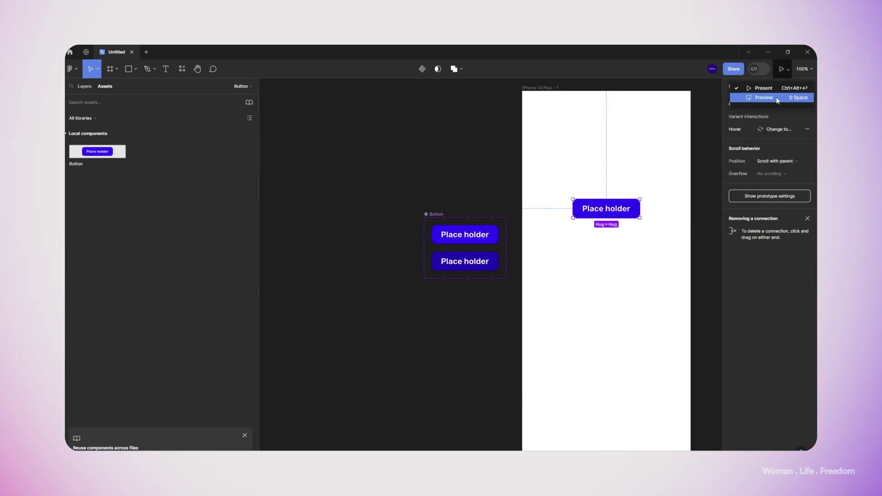
left_click(749, 102)
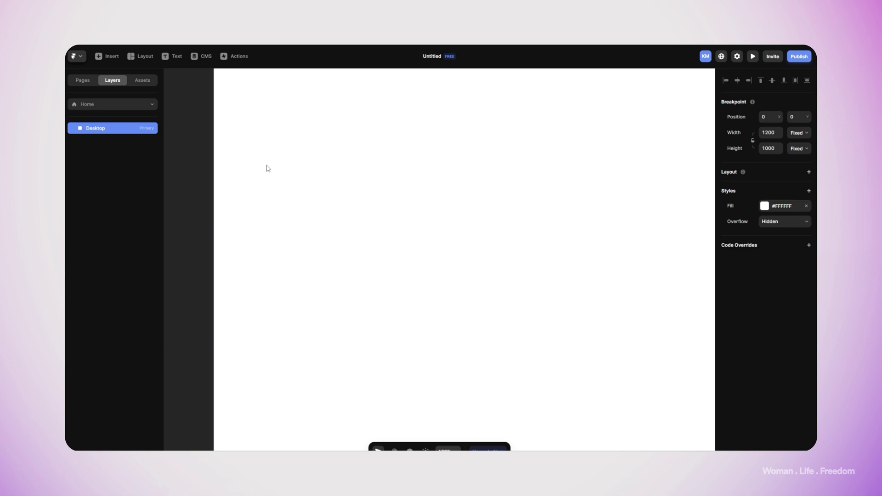
Step: In Framer, add a text layer reading "Placeholder" to the Desktop breakpoint and move it slightly upward
left_click(173, 56)
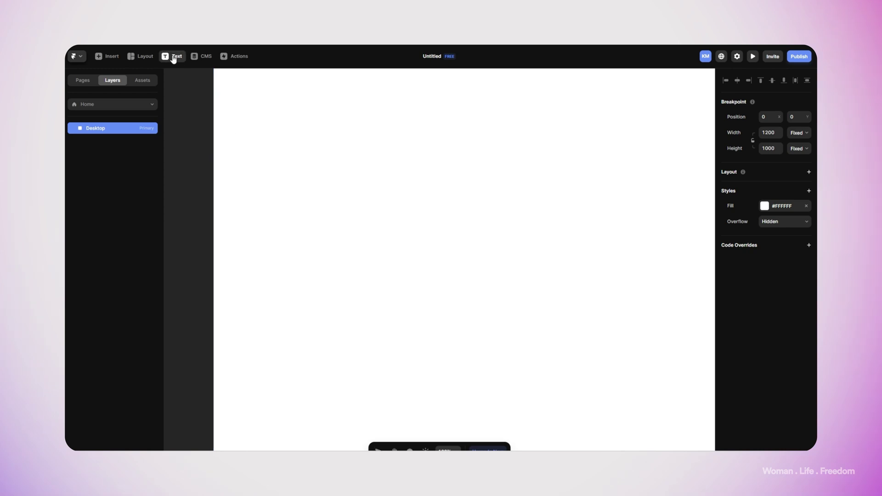
left_click(472, 266)
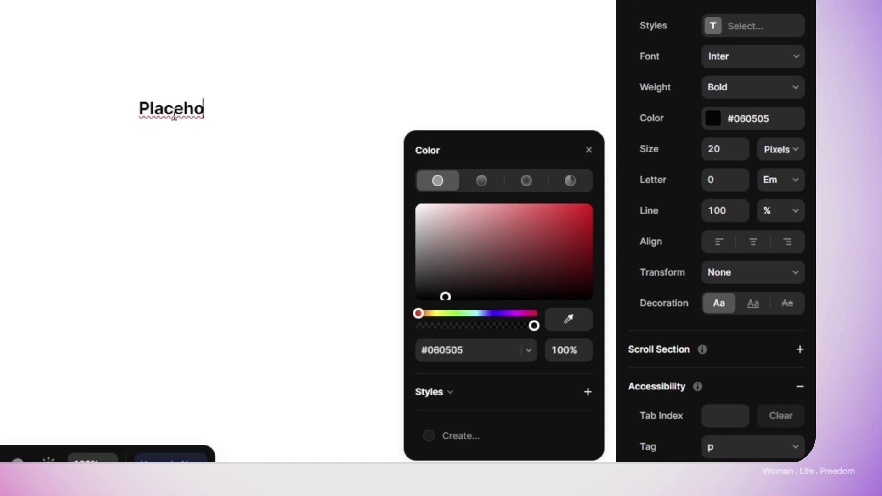
type("lder")
key("Escape")
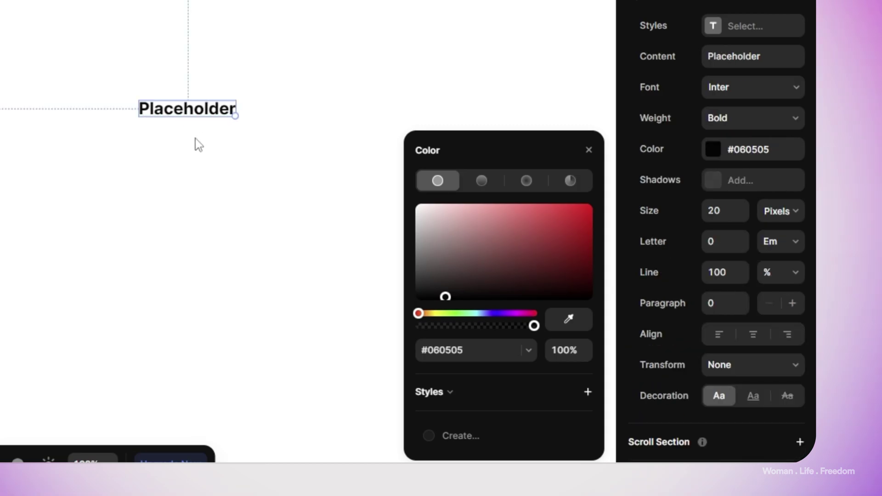
left_click_drag(192, 115, 180, 73)
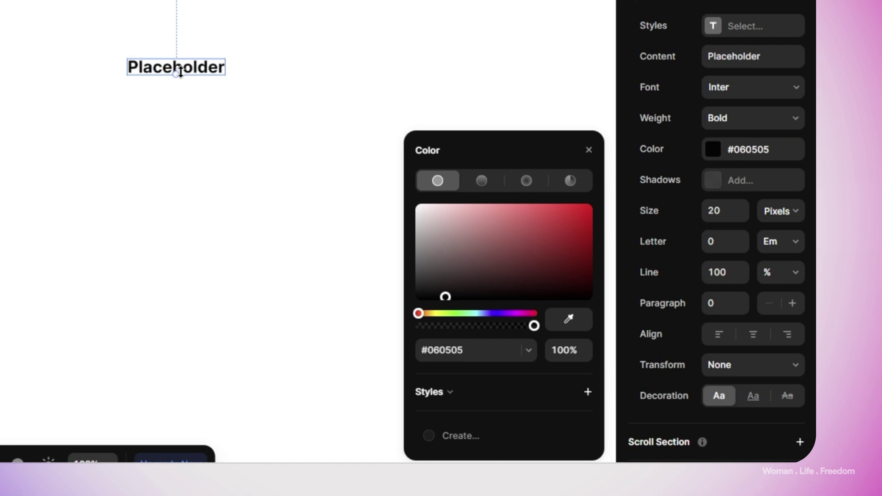
Step: Wrap the Placeholder text in a frame and set both the frame's width and height to Fit Content
right_click(183, 71)
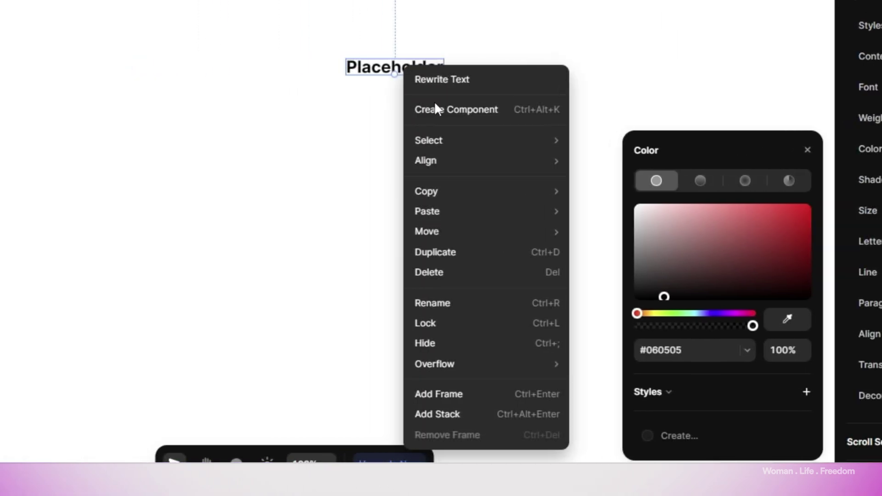
left_click(475, 392)
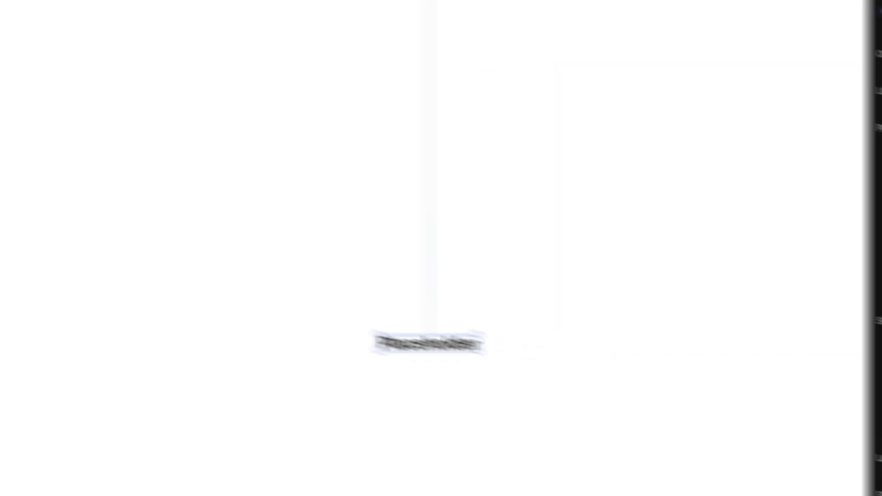
left_click(705, 269)
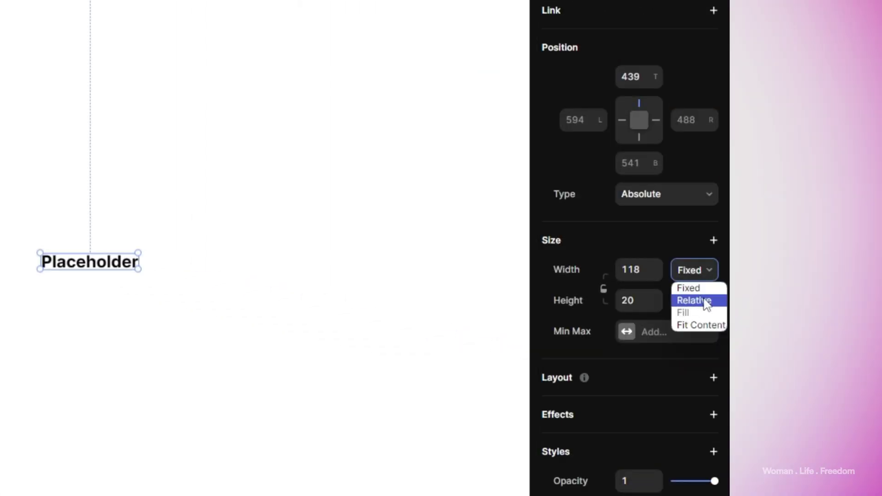
left_click(701, 326)
left_click(701, 301)
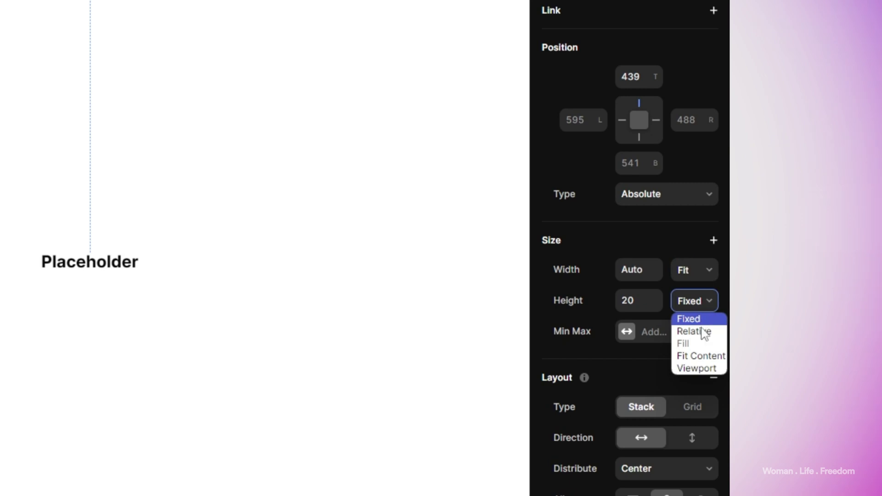
left_click(698, 357)
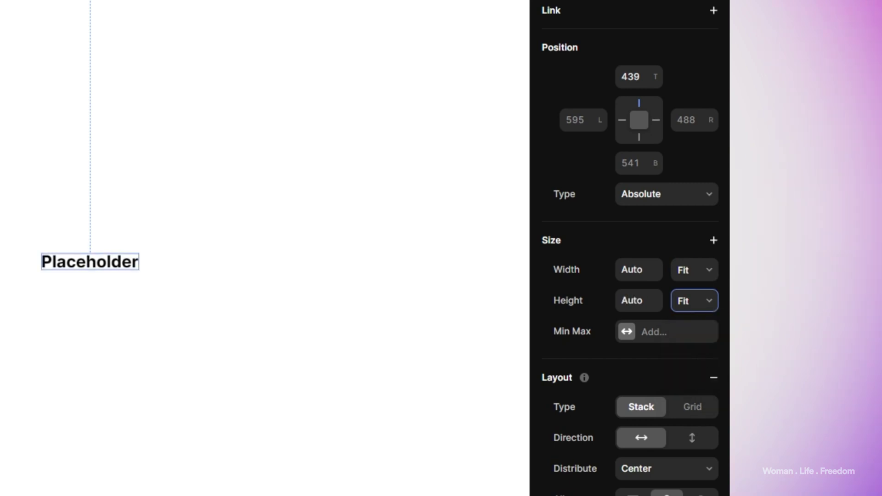
Step: Set the frame's individual padding to 12 at top and bottom and 24 at right and left
scroll(611, 477, "down", 2)
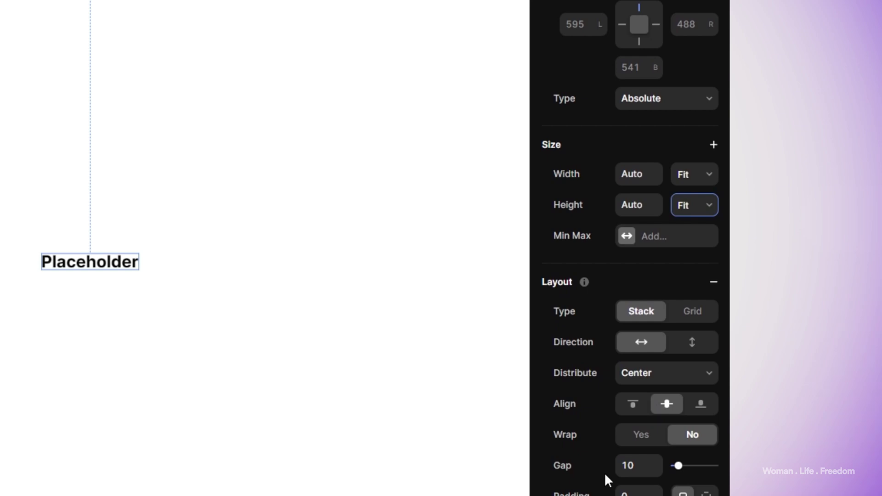
scroll(605, 472, "down", 3)
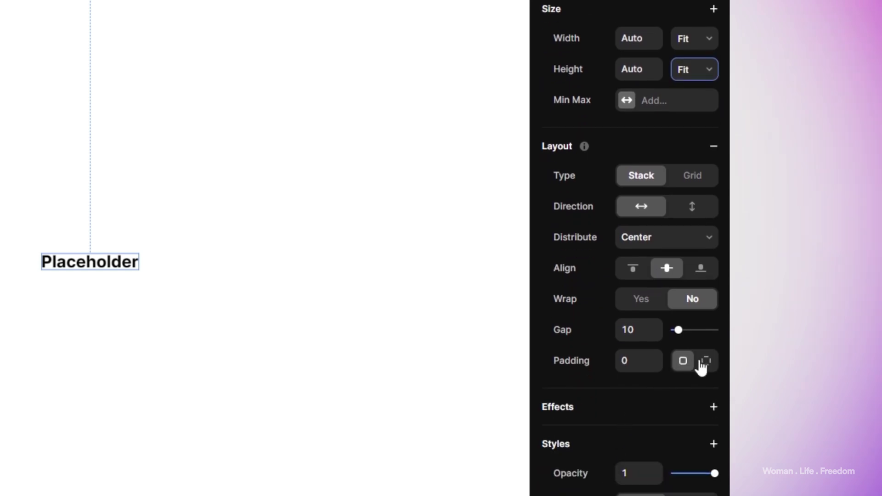
left_click(703, 363)
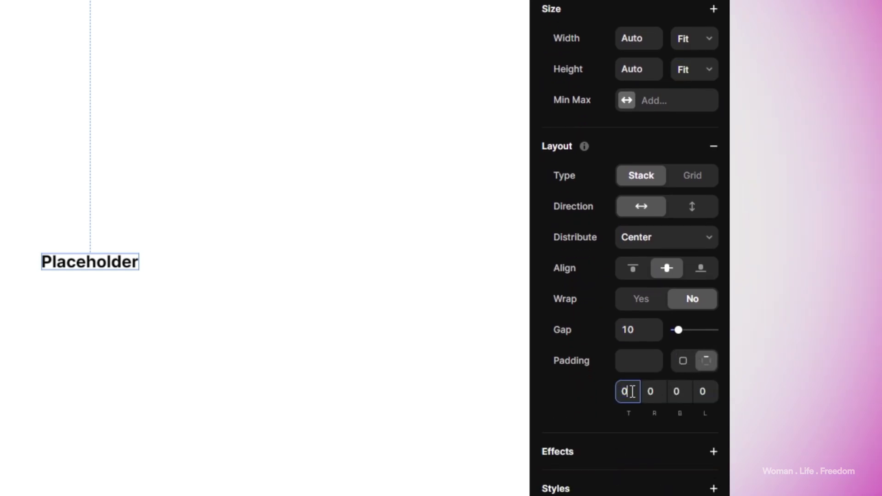
type("12")
left_click(657, 392)
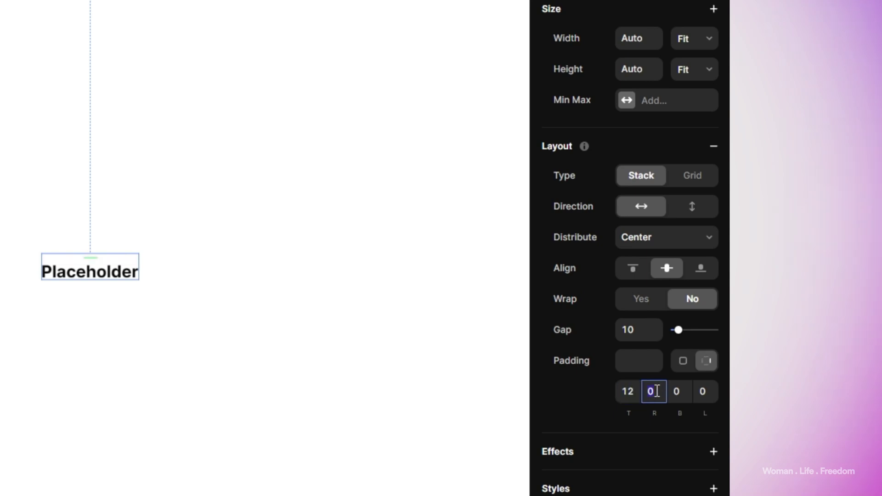
type("2")
type("24")
key("BackSpace")
key("BackSpace")
key("BackSpace")
type("24")
key("Tab")
type("12")
key("Tab")
type("24")
key("Return")
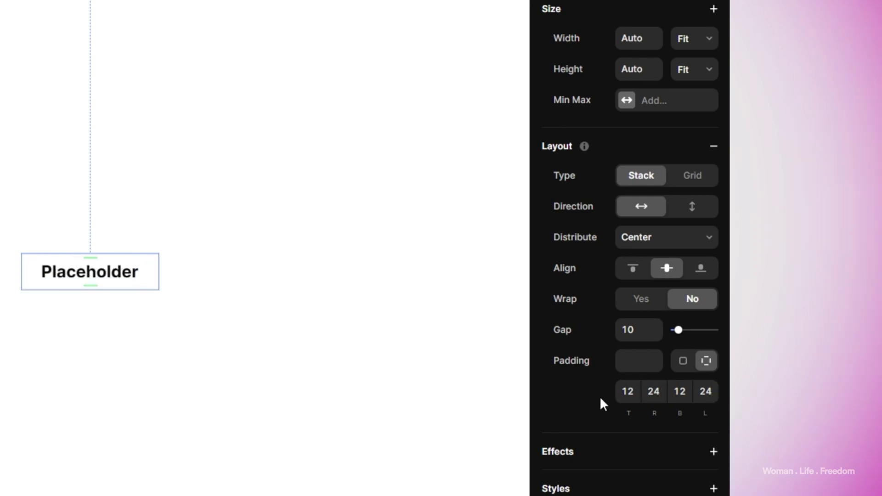
Step: Fill the button frame with blue #0004FF and set its corner radius to 12
scroll(629, 441, "down", 3)
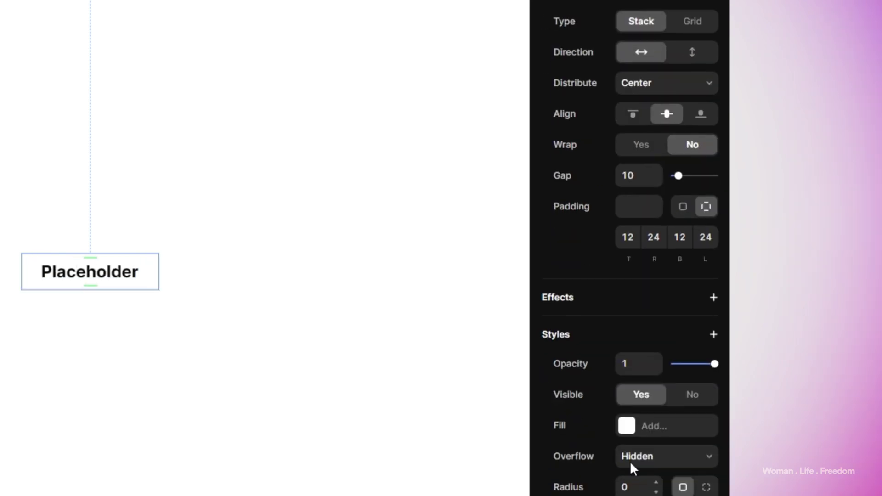
left_click(626, 426)
left_click_drag(616, 388, 707, 331)
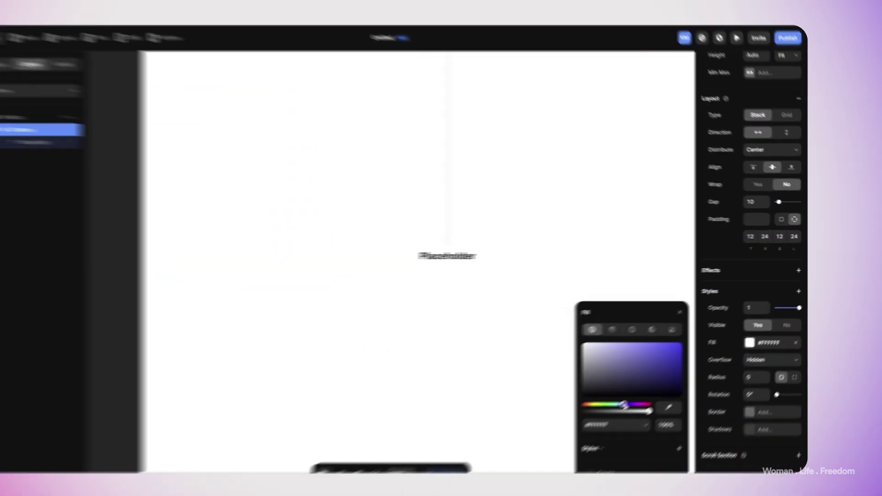
left_click_drag(650, 389, 653, 389)
scroll(765, 340, "down", 1)
left_click(766, 336)
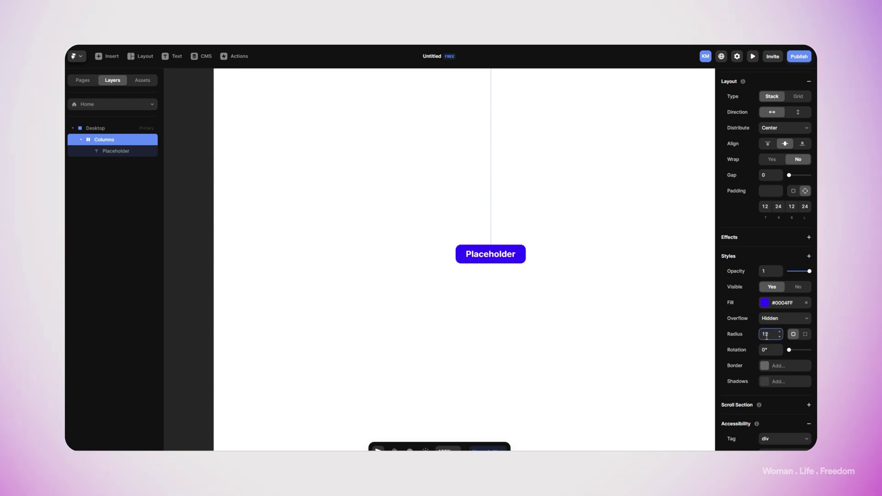
Step: Draw a small frame about 39 by 37 over the button and place it inside the stack beside the label
left_click(505, 256)
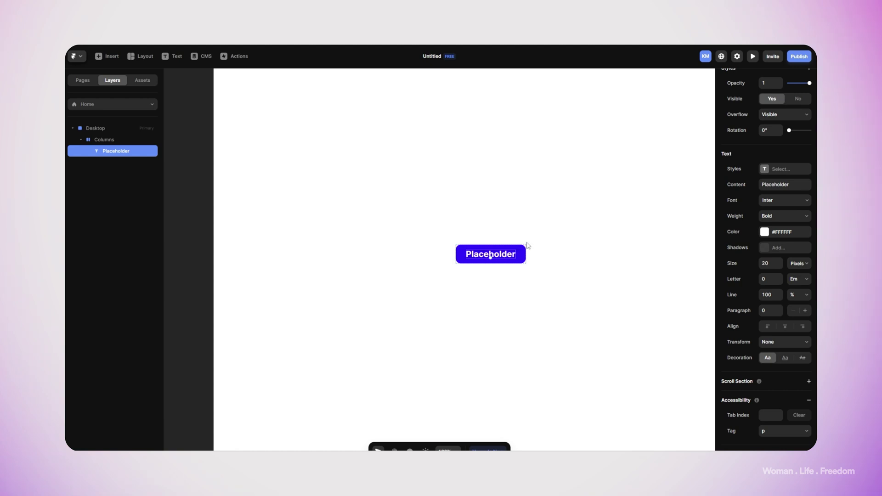
left_click(524, 253)
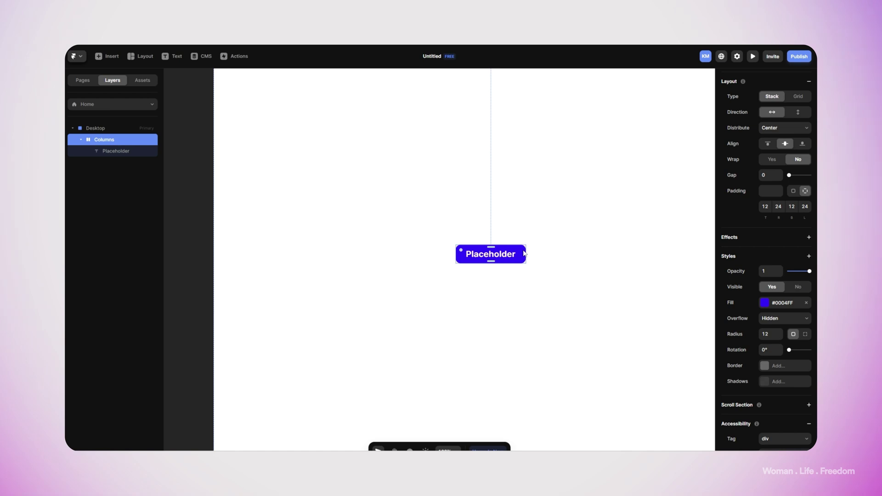
left_click(135, 57)
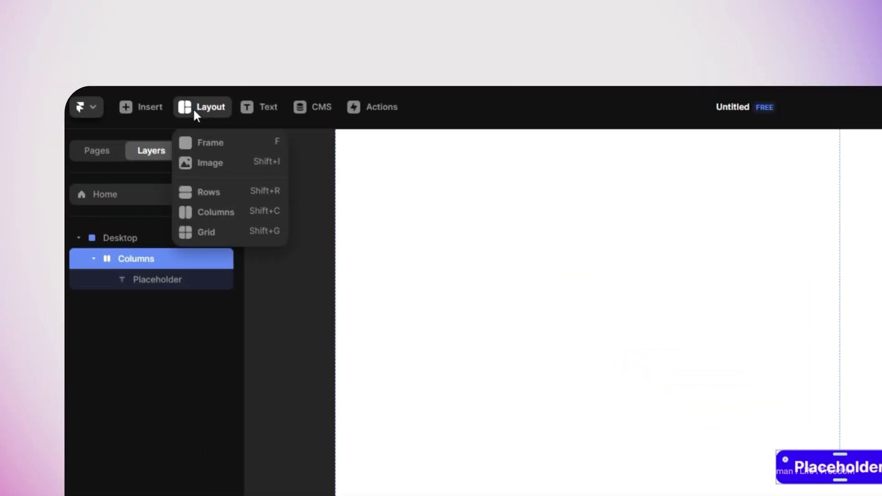
left_click(195, 141)
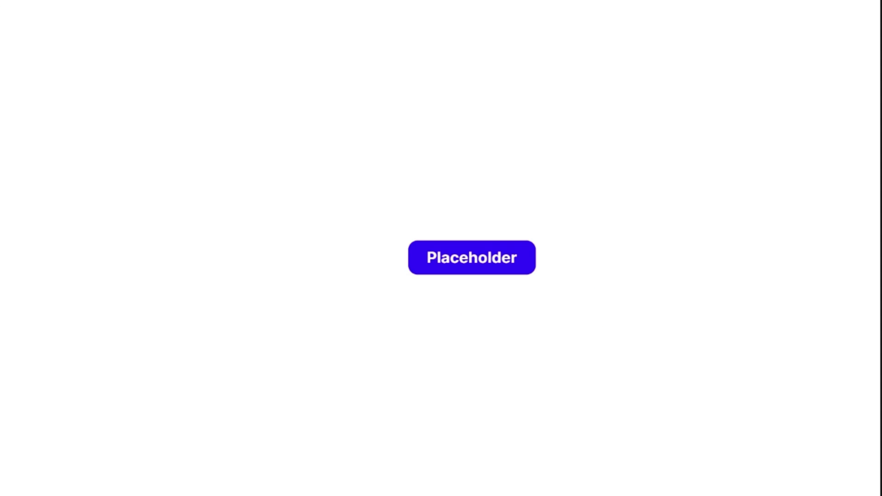
left_click_drag(421, 255, 450, 283)
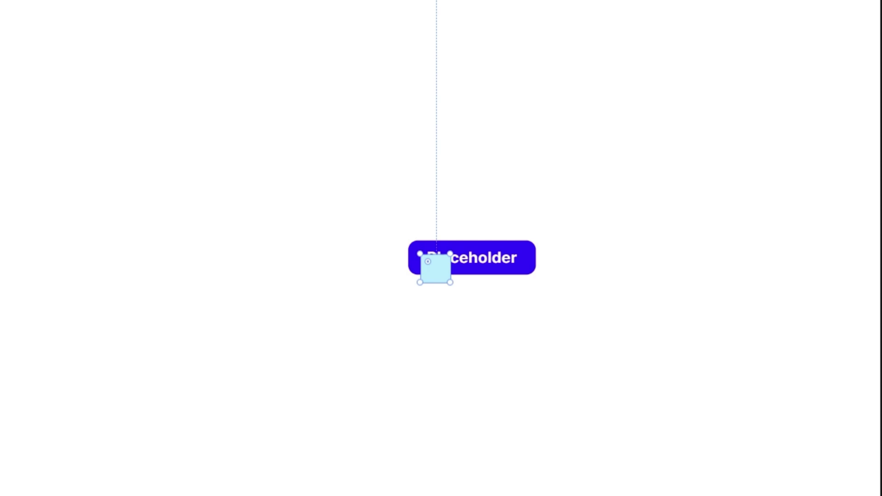
left_click_drag(450, 283, 451, 282)
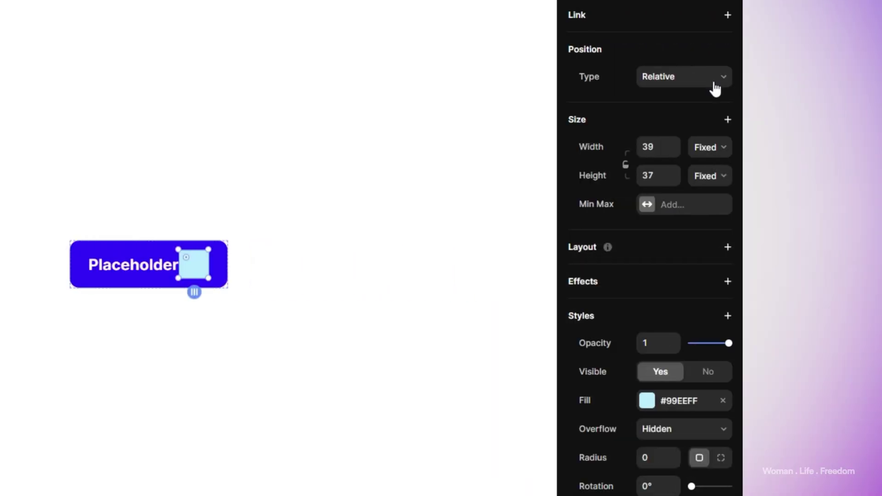
Step: Set the small light blue frame's position type to Absolute and stretch its height towards the button's upper edge
left_click(715, 85)
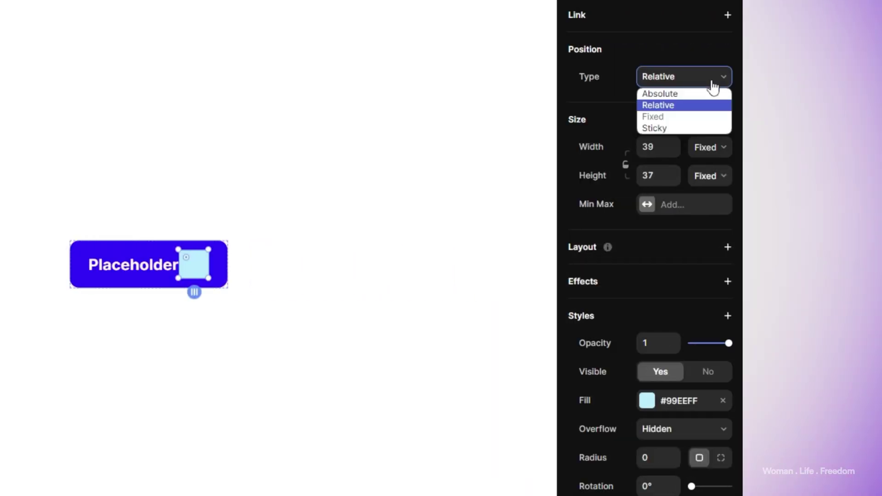
left_click(677, 96)
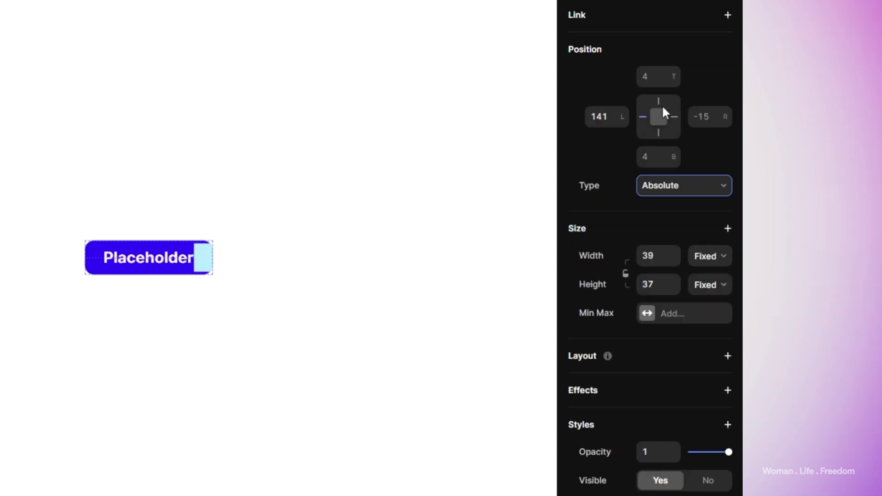
left_click_drag(206, 244, 206, 241)
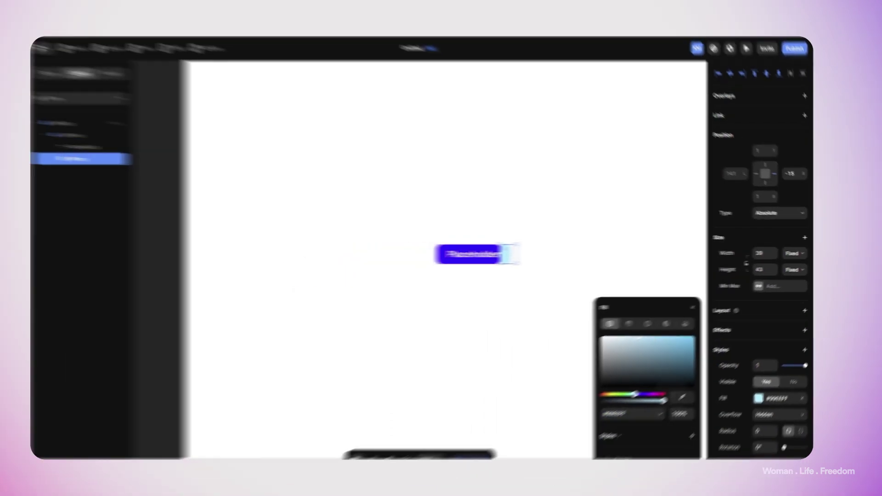
Step: Fill the small frame with a darker shade of the button's blue, #2100A3, and widen the frame to about 417
left_click(691, 391)
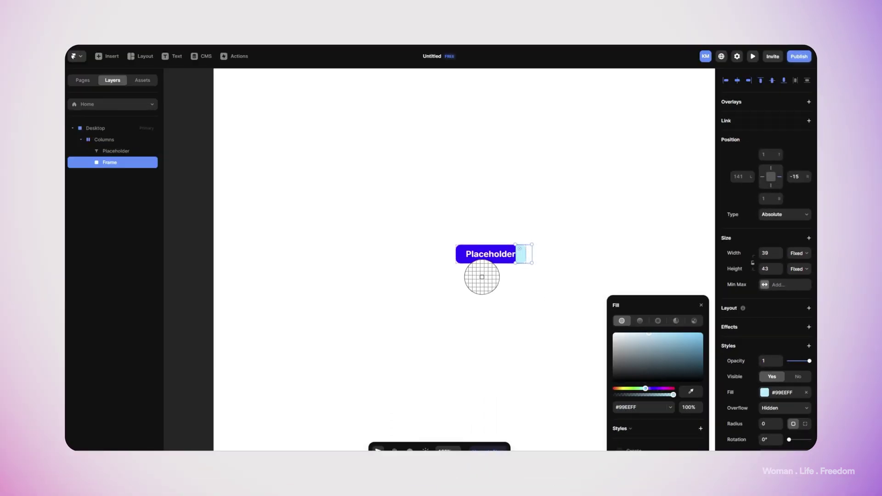
left_click(458, 260)
left_click_drag(698, 340, 701, 350)
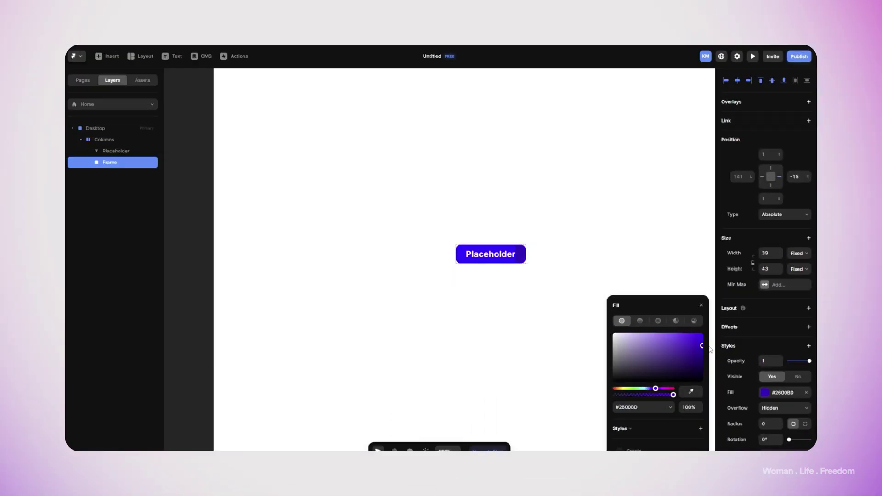
left_click_drag(532, 254, 641, 264)
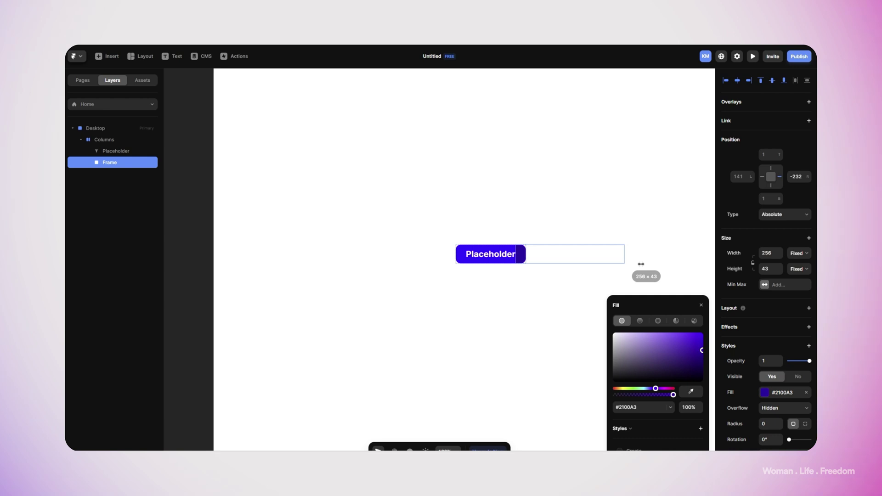
left_click(641, 264)
Step: Turn the whole button stack into a new component titled Button
left_click(494, 250)
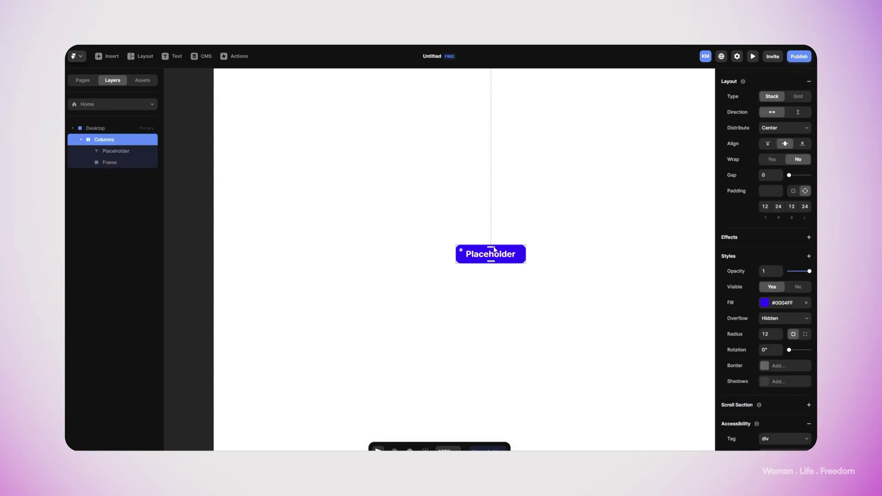
right_click(498, 247)
left_click(485, 235)
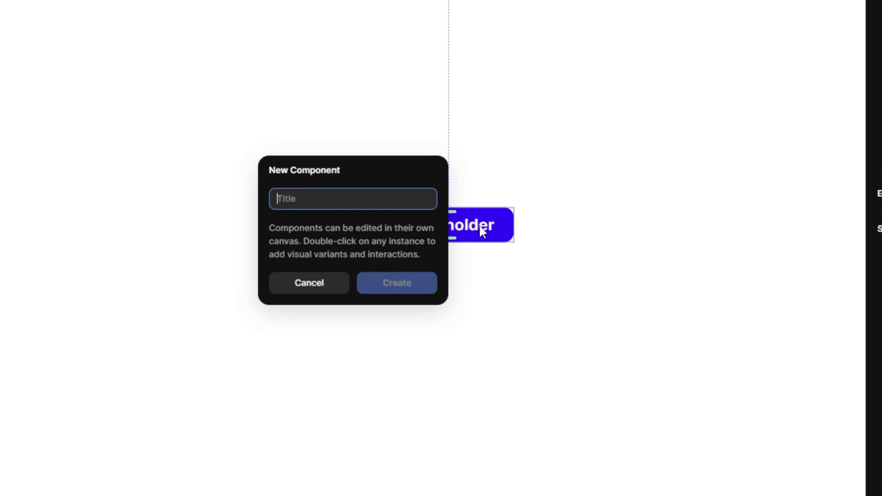
type("Butt")
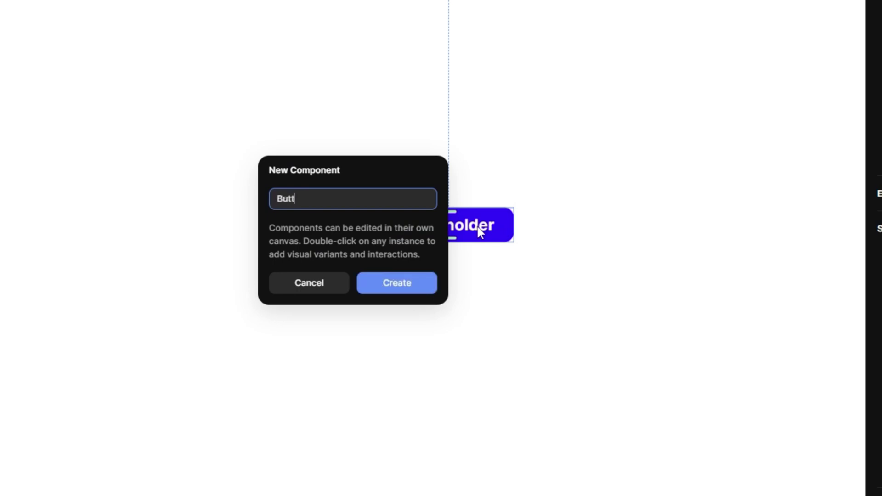
type("on")
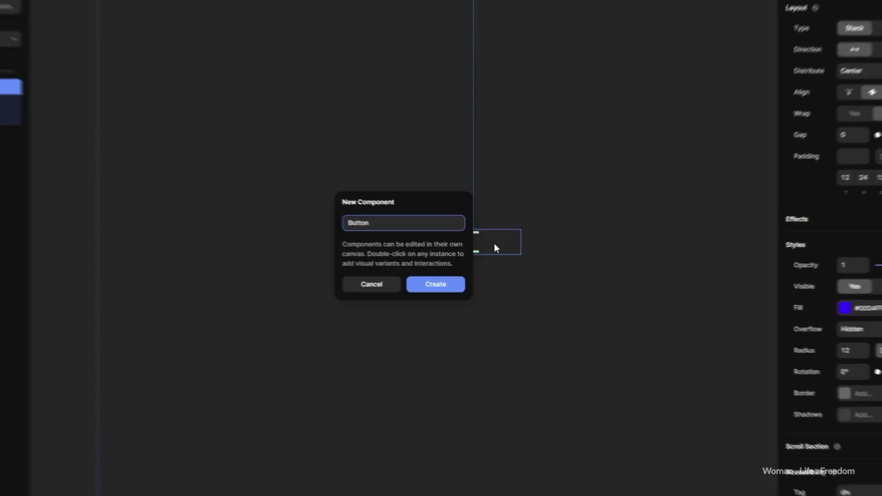
key("Return")
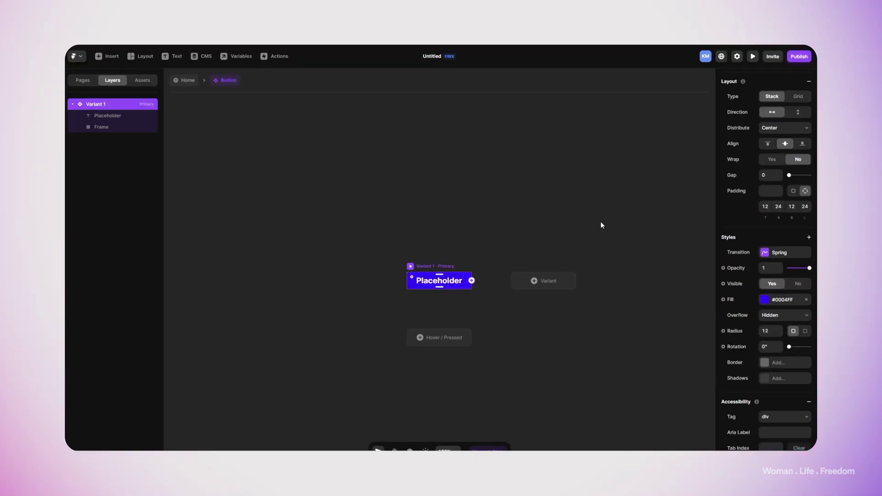
Step: Add a Hover variant to the Button component and centre its dark frame horizontally over the button
scroll(759, 227, "up", 5)
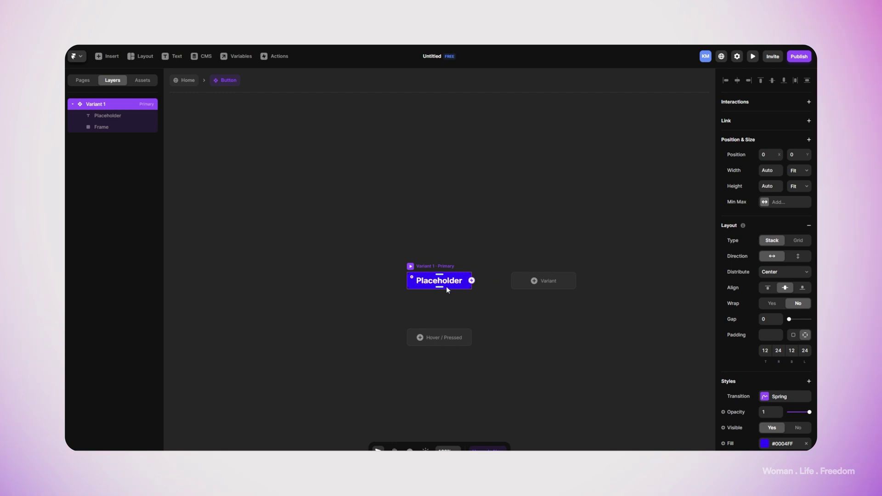
left_click(427, 339)
left_click(435, 346)
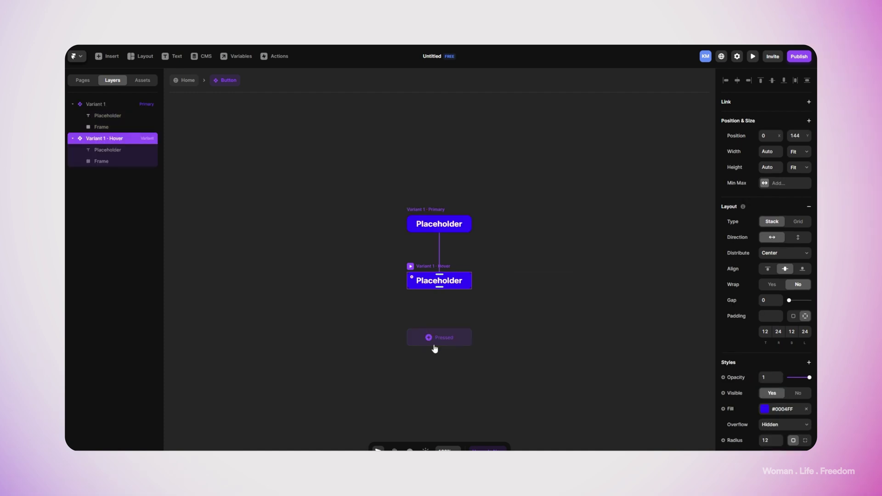
left_click(145, 163)
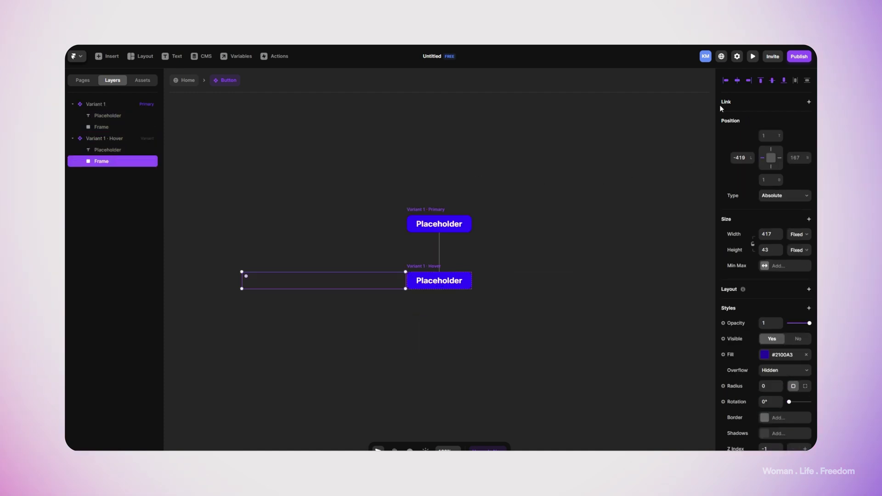
left_click(737, 83)
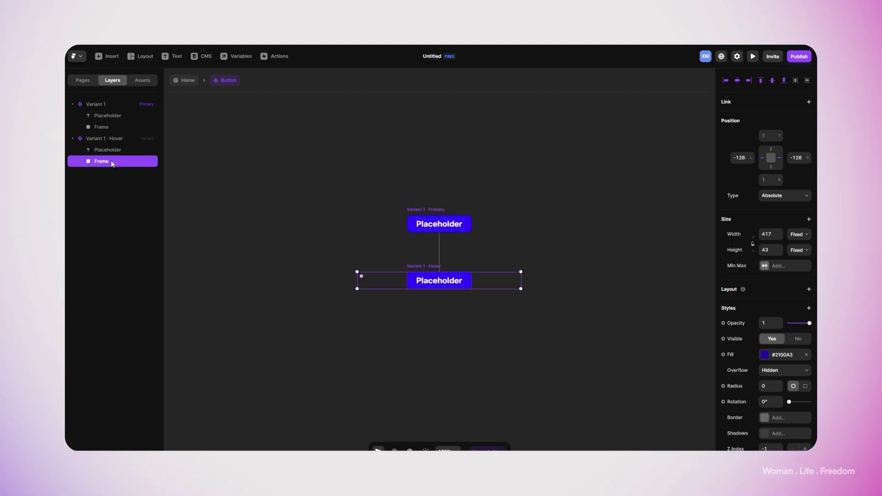
Step: Set the Hover variant frame's Z index to 0 and move its layer above the Placeholder text layer
left_click(805, 449)
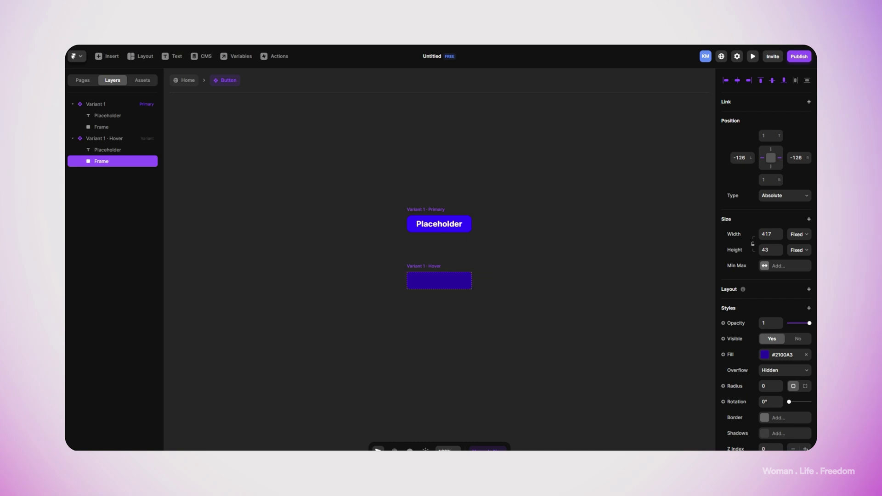
left_click_drag(99, 163, 98, 145)
left_click_drag(98, 145, 98, 145)
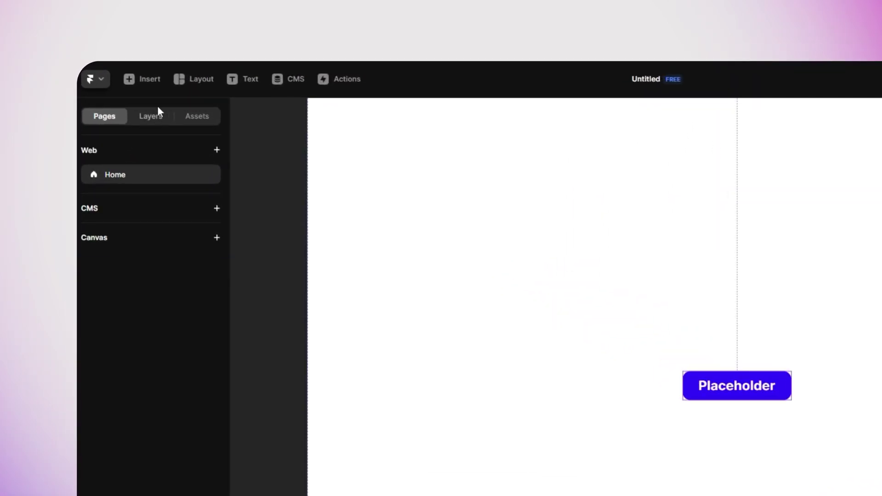
Step: Place an instance of the Button component on the Home page above the existing button and preview the page
left_click(188, 117)
left_click_drag(124, 192, 736, 342)
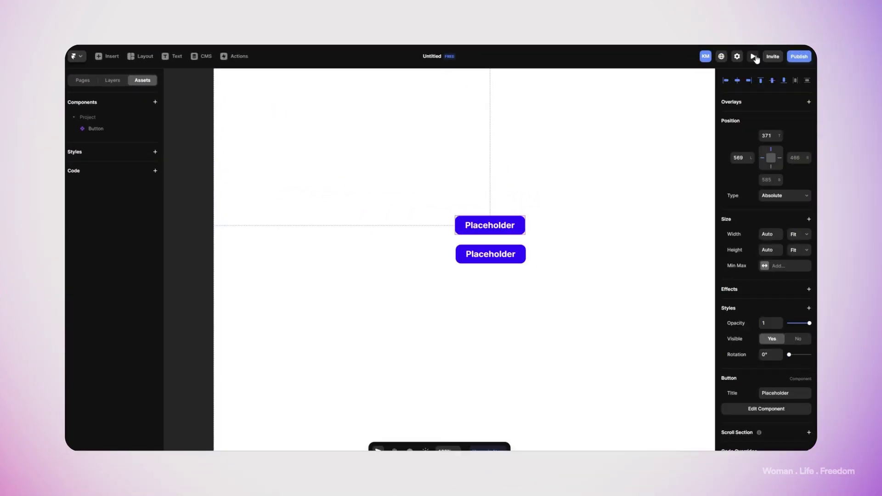
left_click(753, 56)
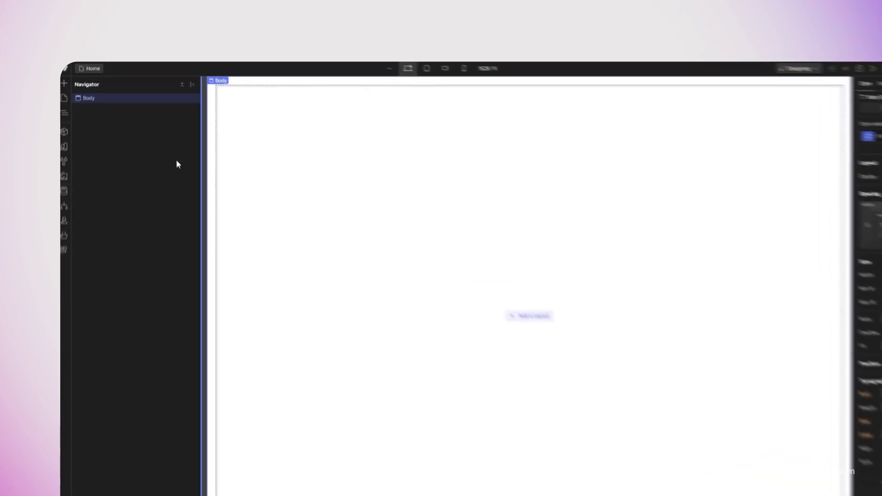
Step: Switch to Webflow, add a Section to the page body and set its width to 100 VW
left_click(57, 124)
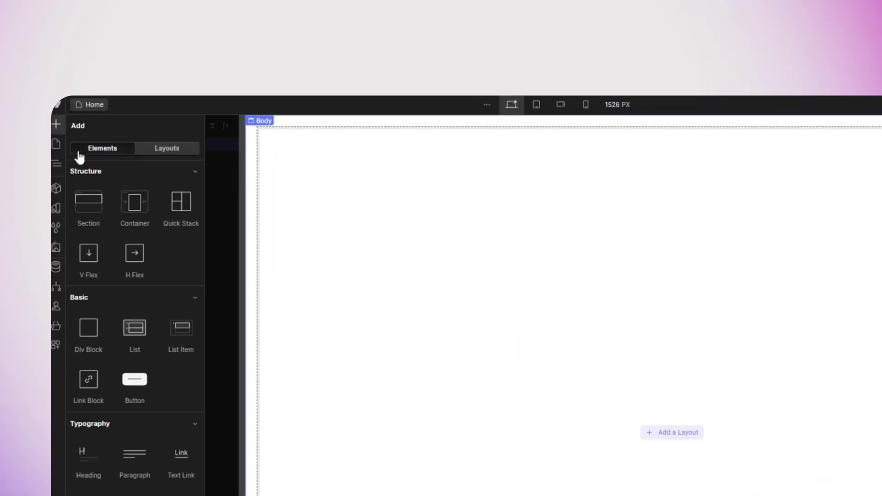
left_click(98, 193)
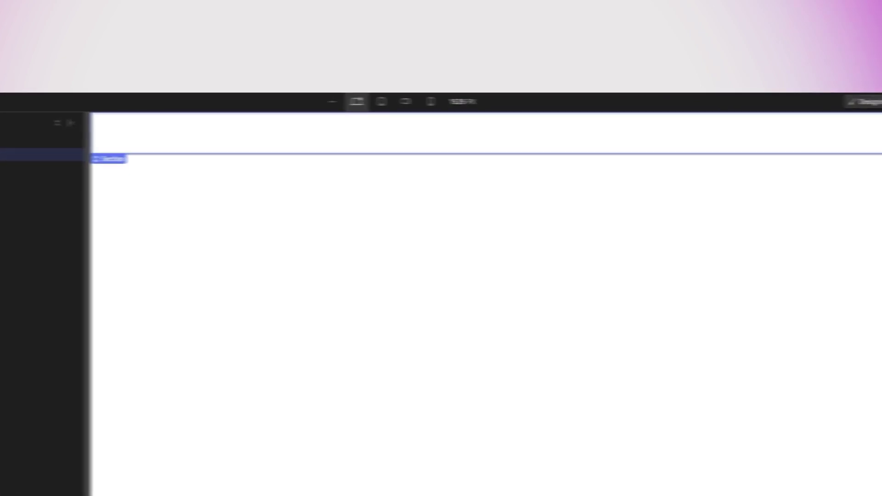
left_click(662, 370)
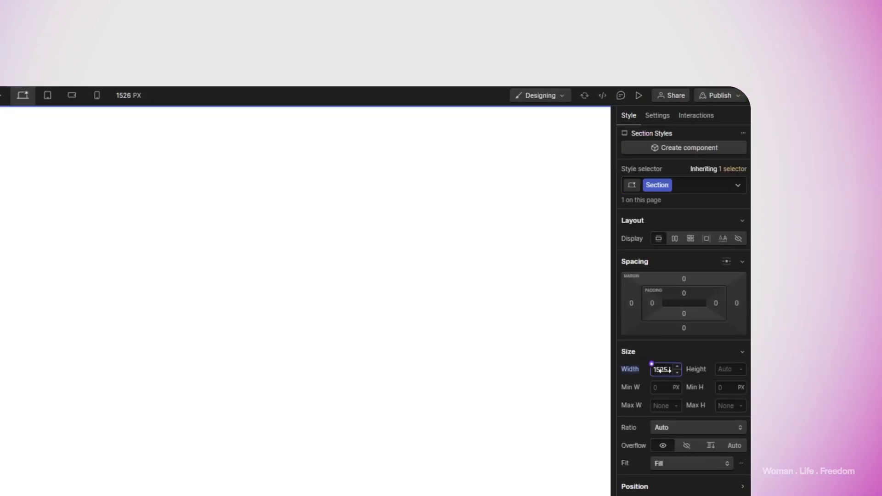
left_click(662, 371)
type("100vw")
key("Return")
Step: Set the section's height to 100 VH
left_click(728, 369)
type("0")
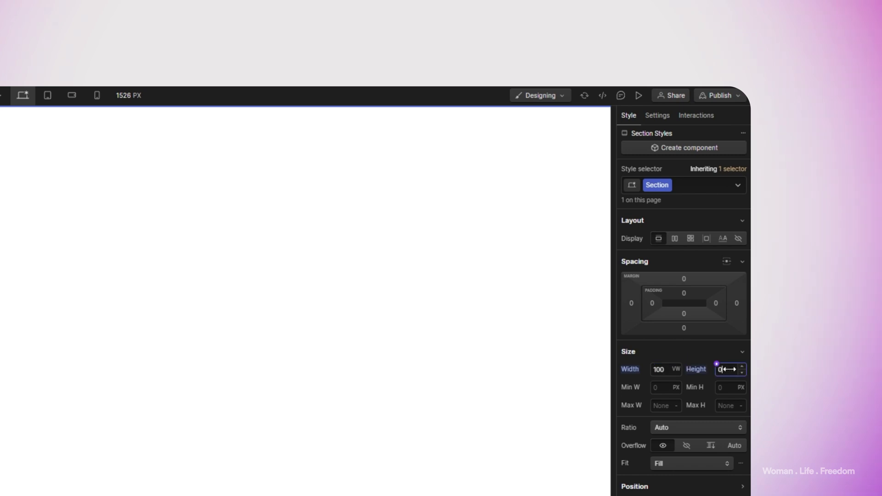
key("BackSpace")
type("100vh")
key("Return")
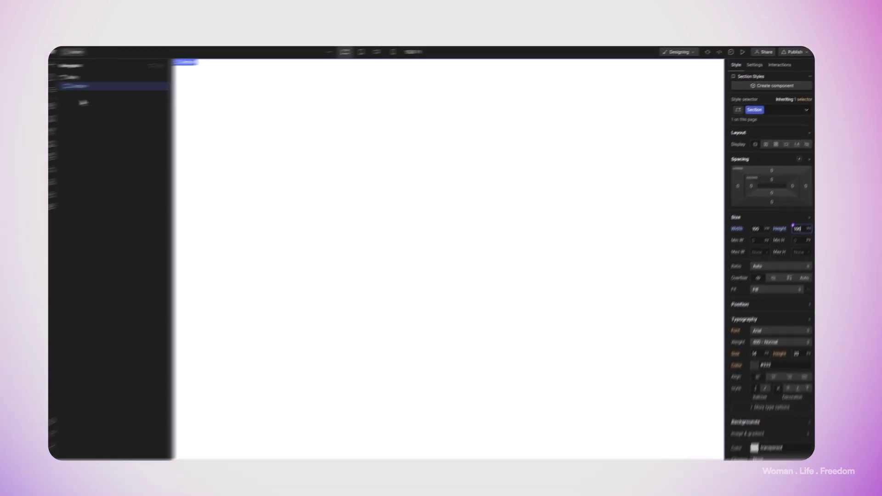
Step: Add a Container inside the section and set the container's height to 100
left_click(69, 63)
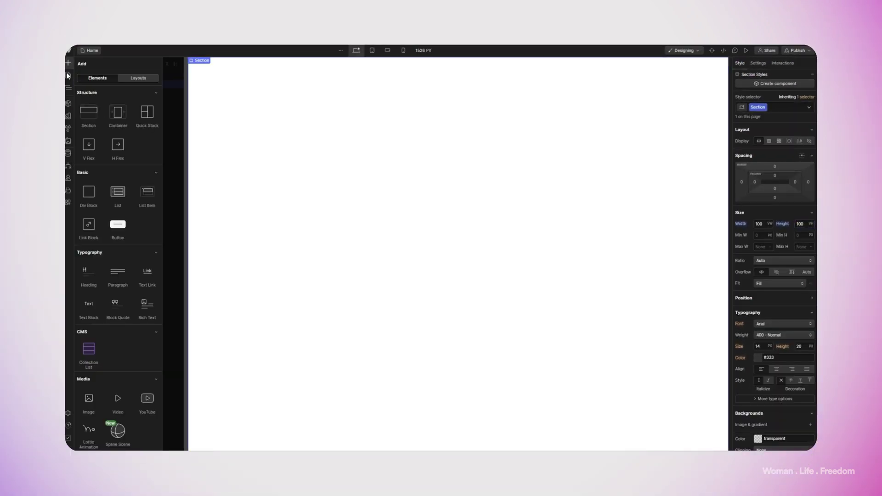
left_click(113, 126)
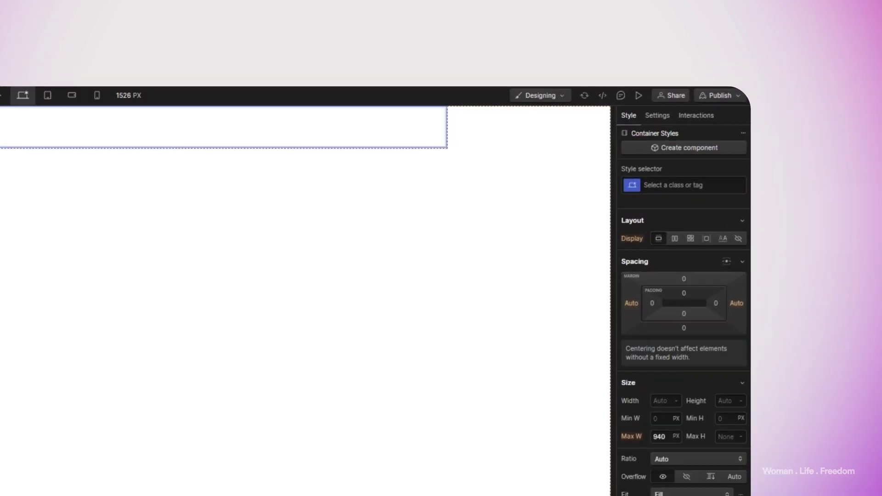
left_click_drag(728, 403, 724, 402)
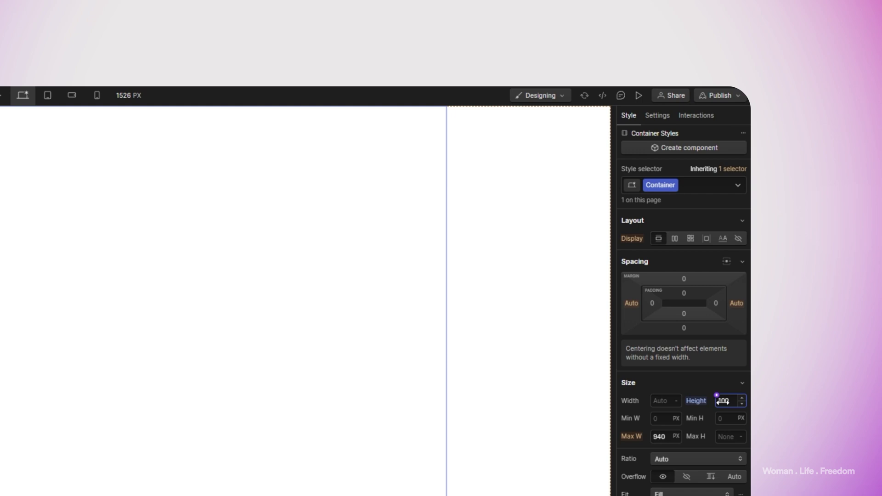
Step: Set the container's display to horizontal Flex with both align and justify centred
left_click(674, 238)
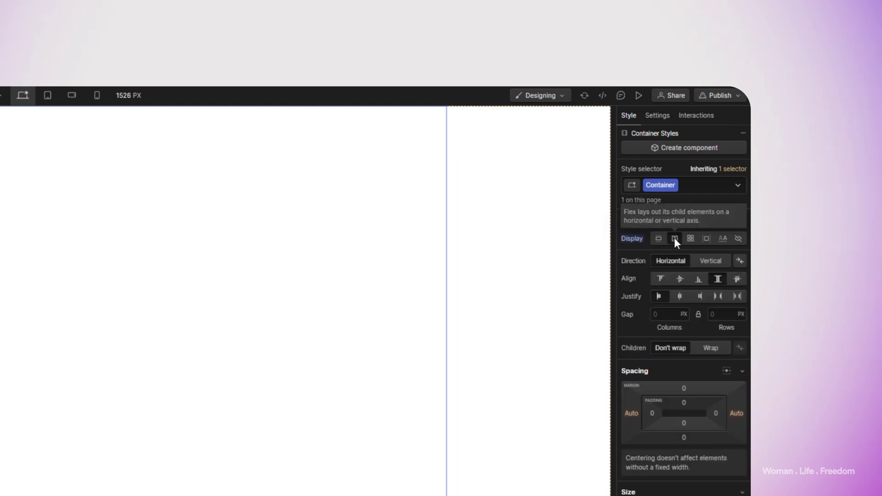
left_click(681, 280)
left_click(681, 297)
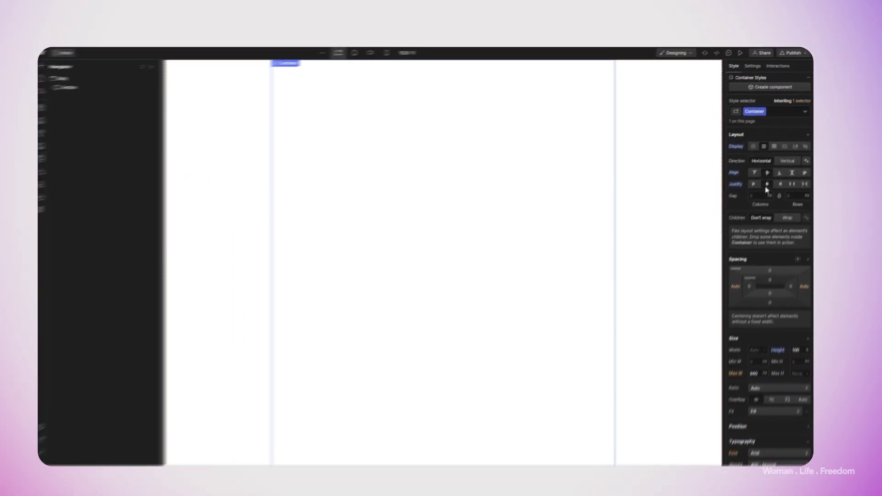
Step: Add a Div Block to the section and nest it inside the Container
left_click(117, 84)
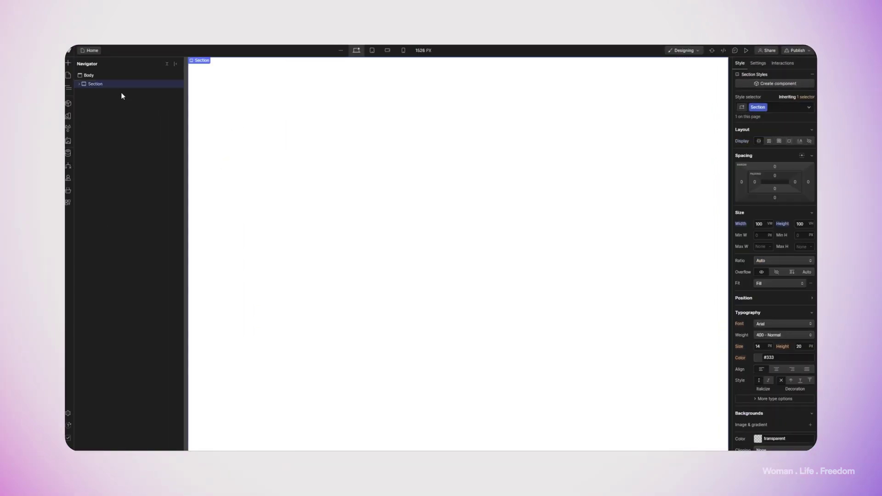
left_click(68, 63)
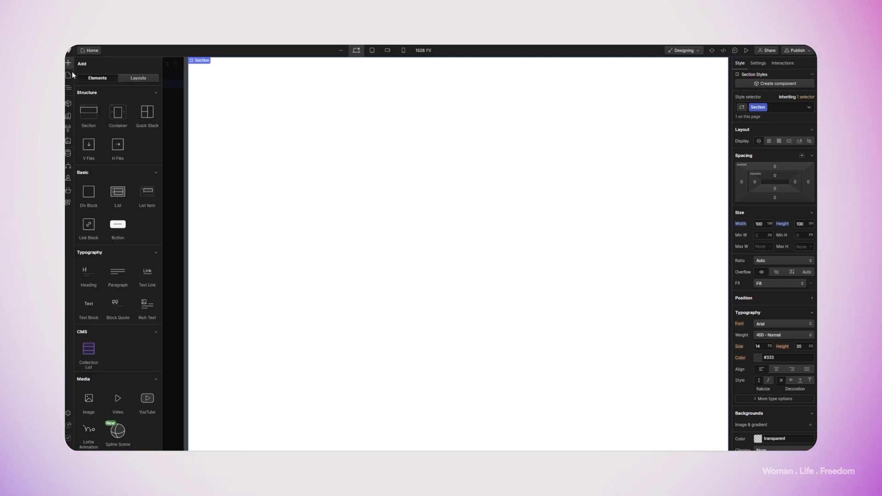
left_click(90, 200)
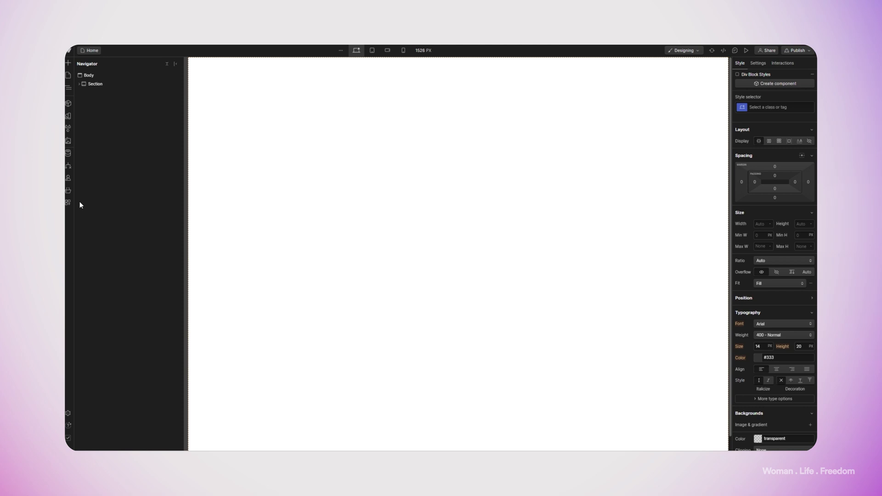
left_click(79, 84)
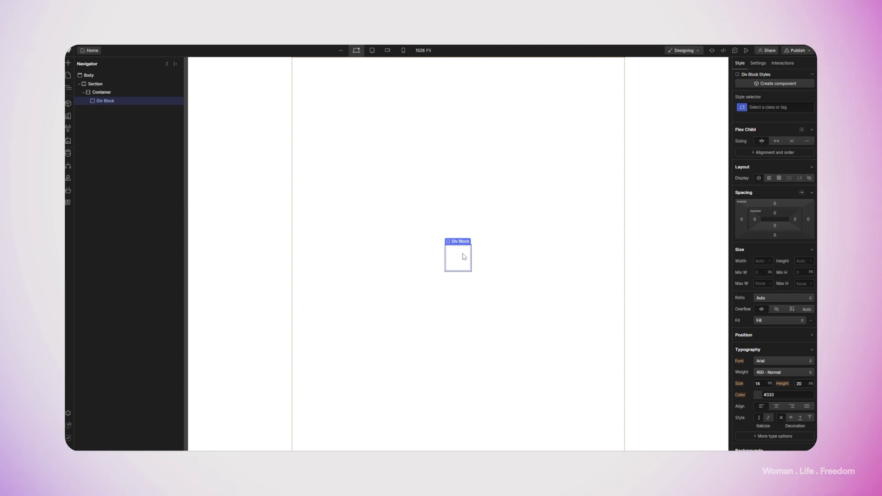
Step: Create the class btn-outer-wrapper for the div block
left_click(761, 107)
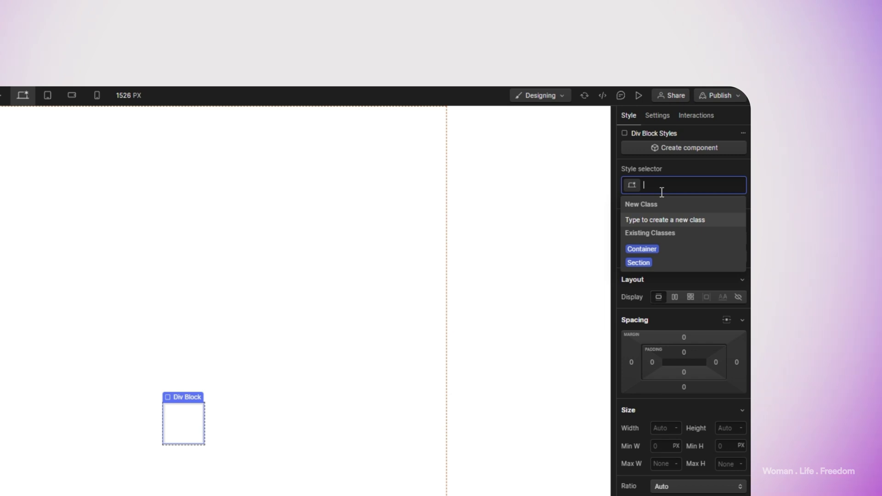
type("btn-out")
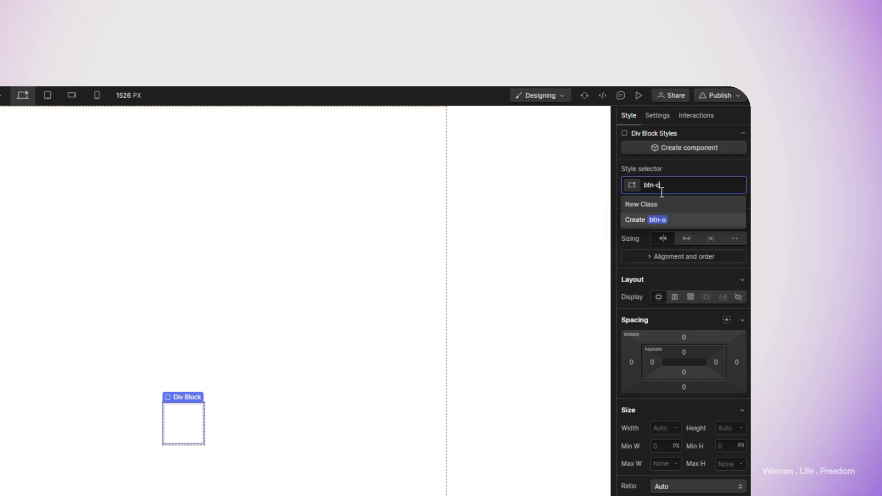
type("er-wrapper")
key("Return")
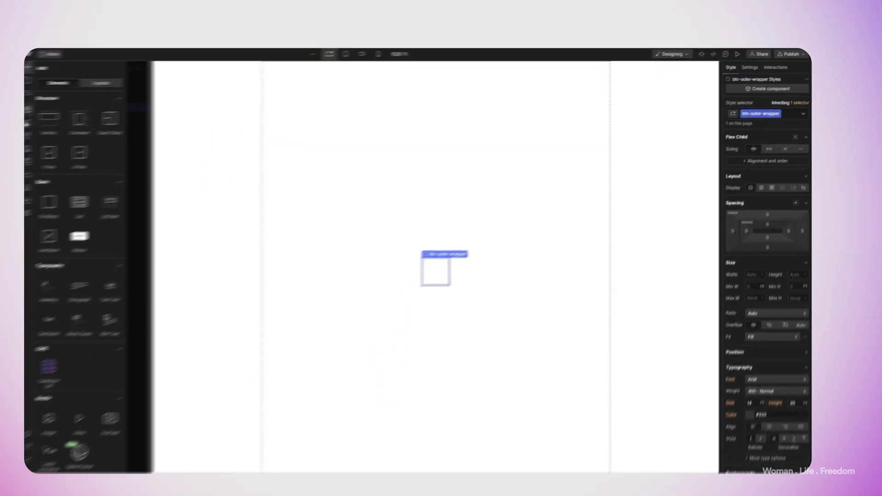
Step: Add a Div Block inside btn-outer-wrapper and create the class btn-inner-arapper for it
left_click(84, 196)
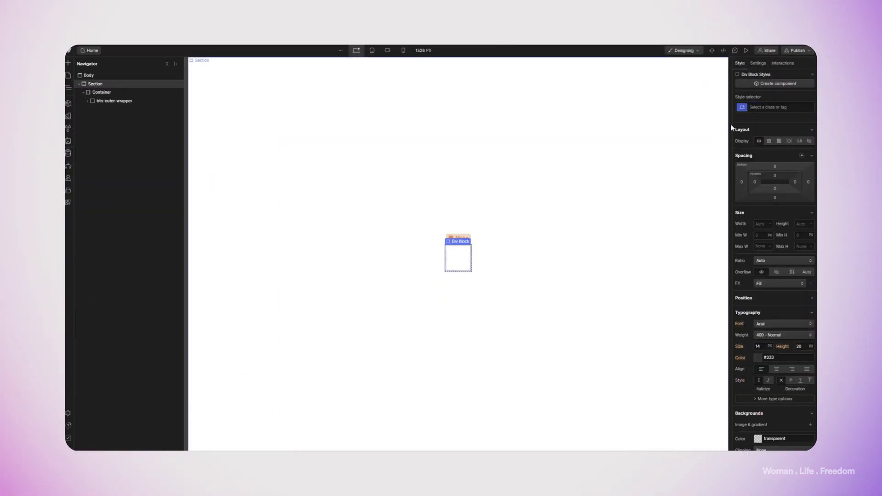
left_click(762, 108)
type("bt")
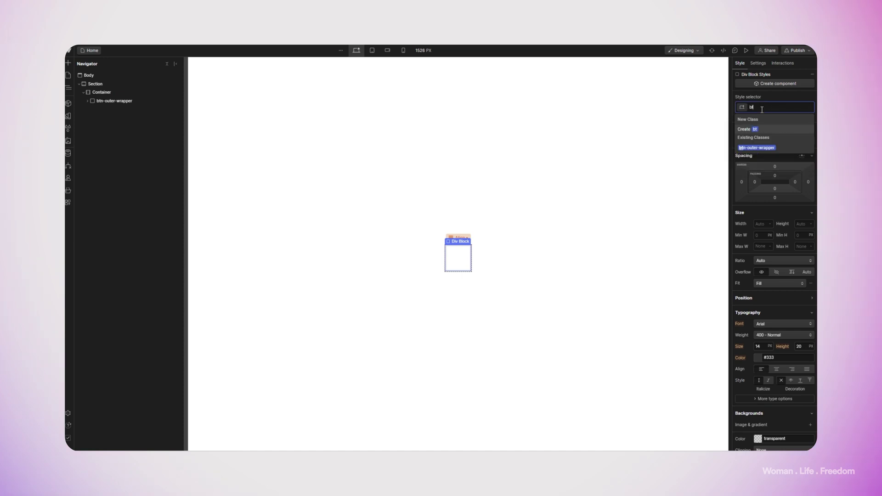
type("n-in")
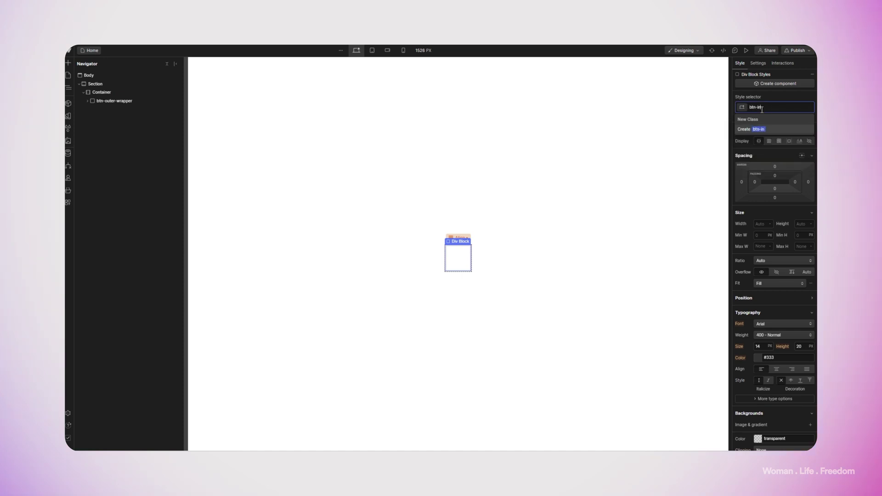
type("ner-arapper")
key("Return")
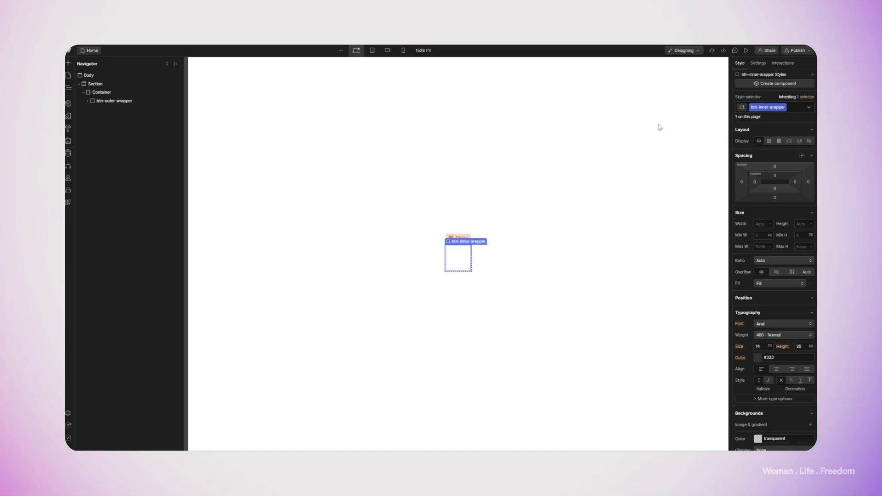
Step: Add a Text Block inside btn-inner-arapper with the text Placeholder and create the class btn-text for it
left_click(68, 63)
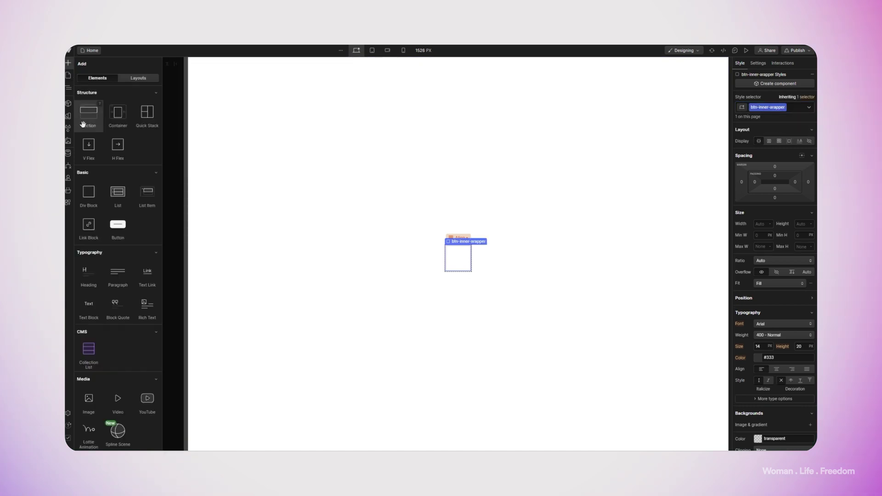
left_click(87, 307)
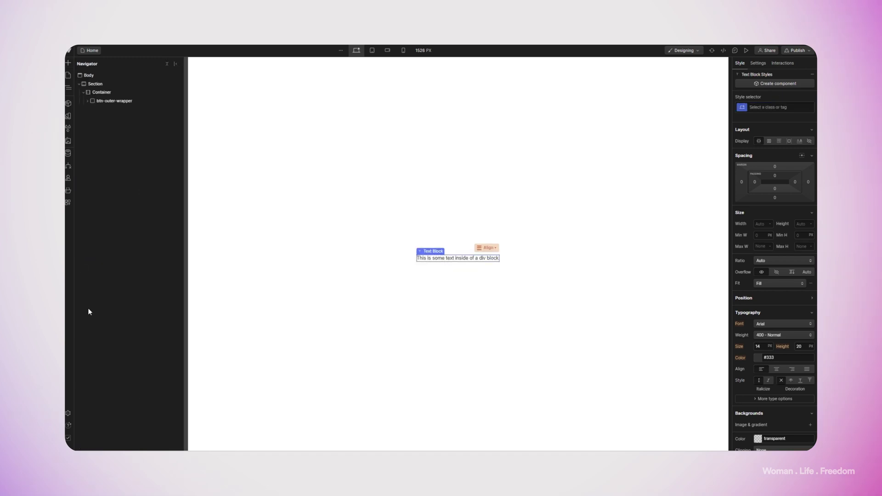
left_click(767, 108)
type("btn-twe")
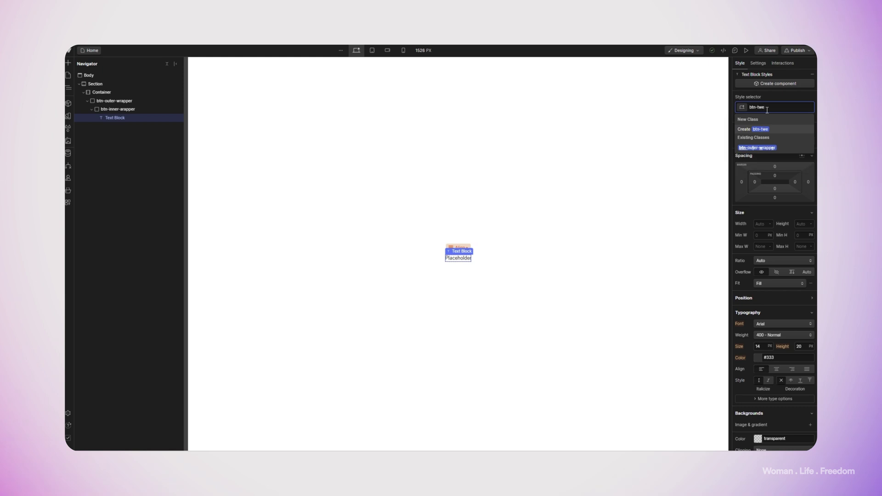
key("BackSpace")
key("BackSpace")
type("ext")
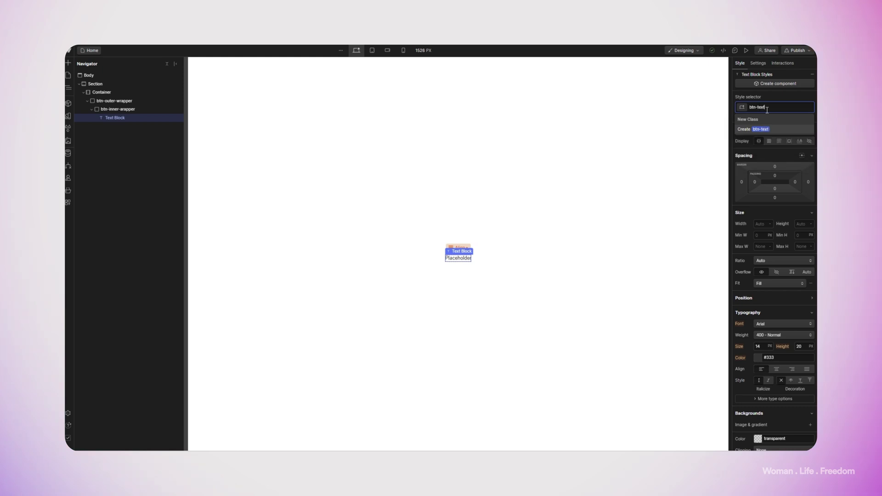
key("Return")
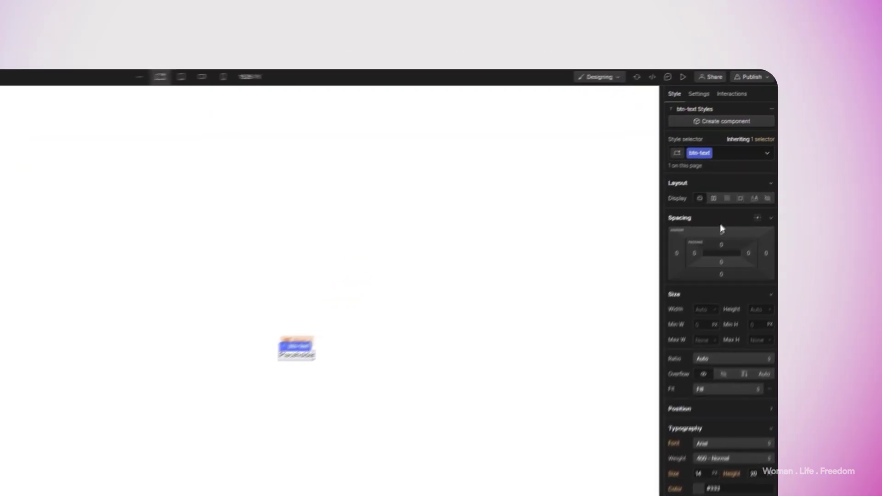
Step: Set btn-text's padding to 12 px at top and bottom and 24 px at left and right
left_click(774, 175)
type("12")
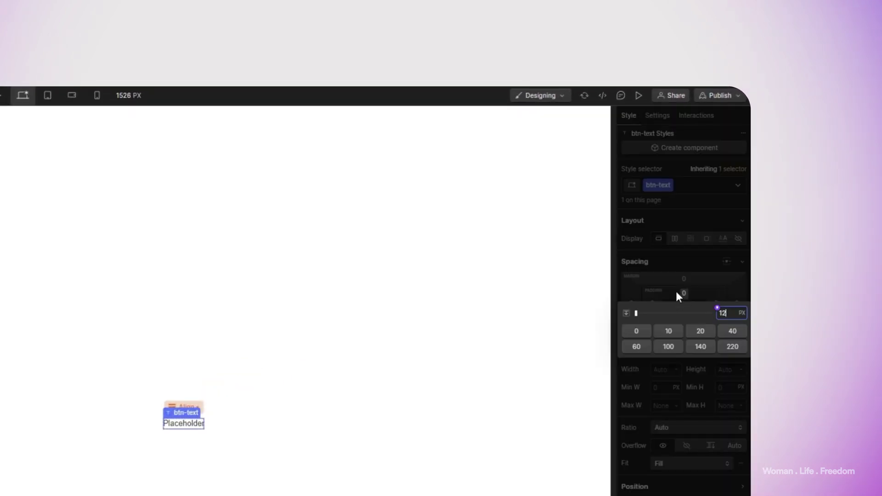
key("Return")
left_click(655, 304)
type("24")
key("Return")
left_click(717, 304)
type("24")
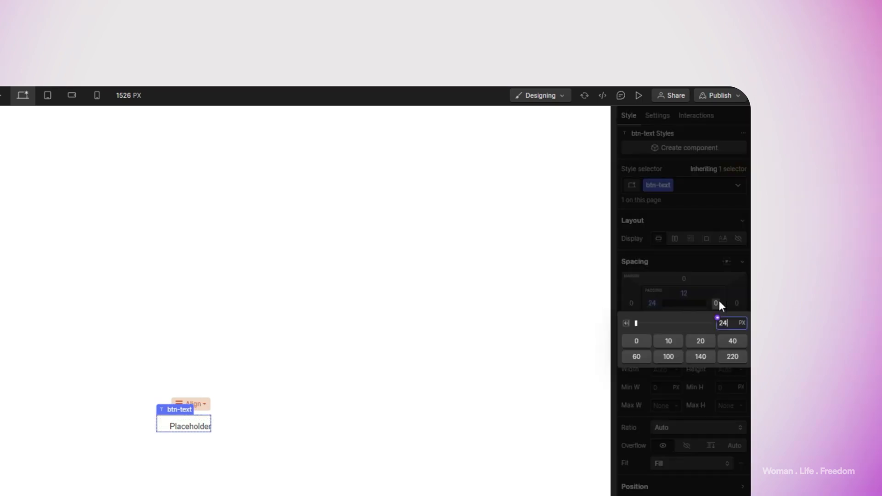
key("Return")
left_click(688, 313)
type("12")
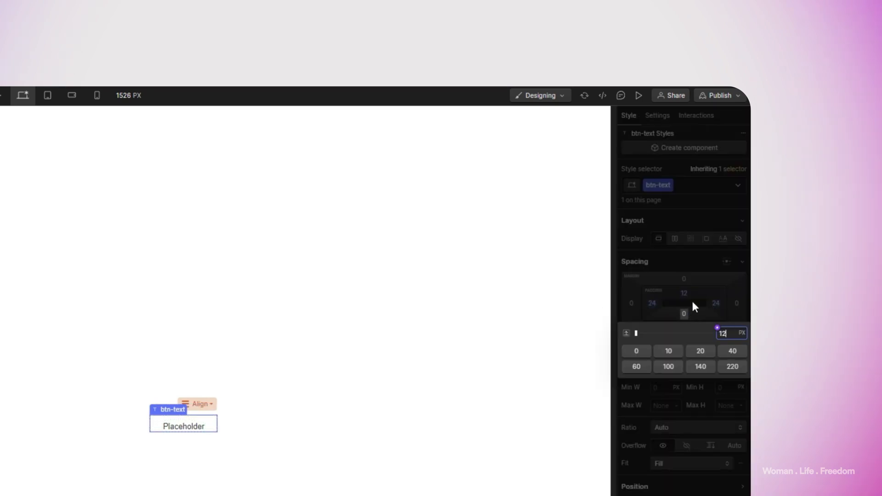
key("Return")
Step: Style btn-text in white Lato with weight 700 - Bold and a larger font size
scroll(691, 373, "down", 3)
left_click(665, 436)
left_click(674, 472)
left_click(661, 451)
type("24")
key("Return")
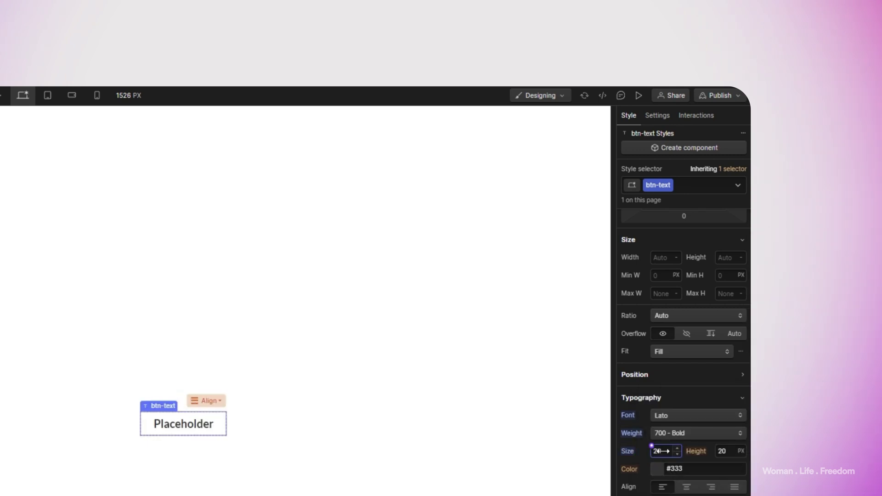
key("Delete")
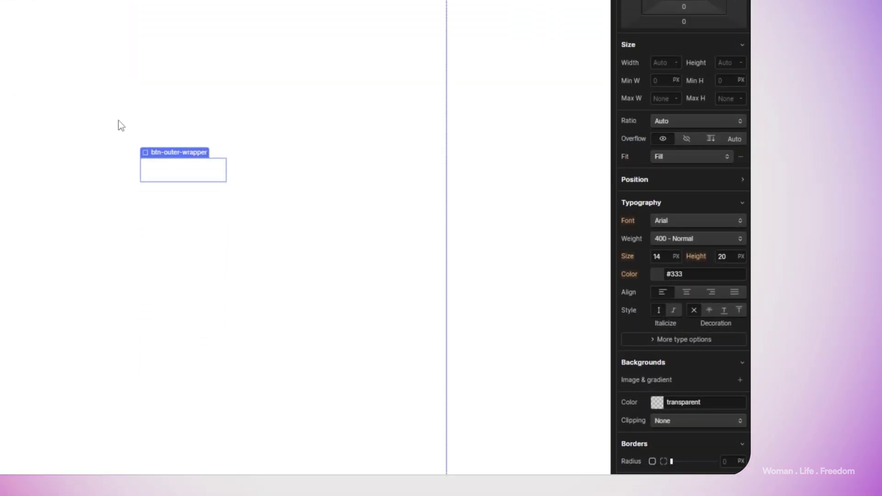
Step: Give btn-outer-wrapper a blue #000dff background and a 12 px corner radius
left_click(656, 403)
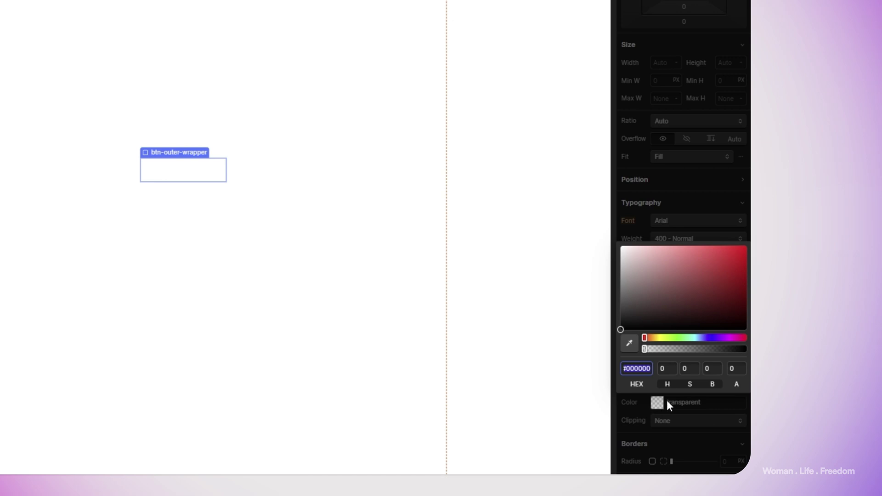
left_click(710, 338)
left_click(747, 246)
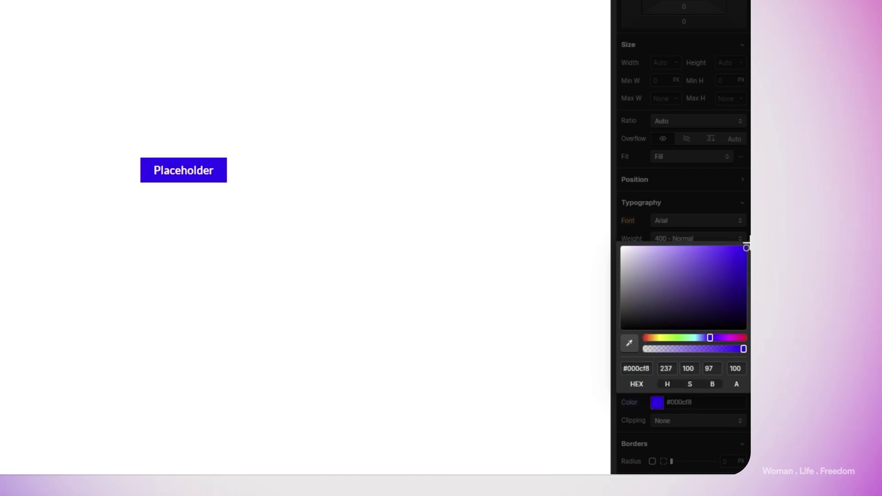
scroll(746, 235, "down", 3)
left_click_drag(722, 348, 728, 351)
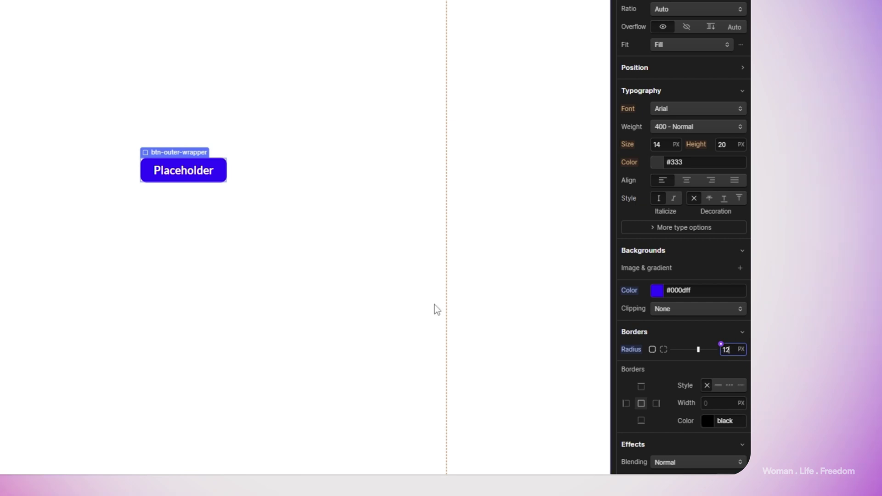
left_click(302, 294)
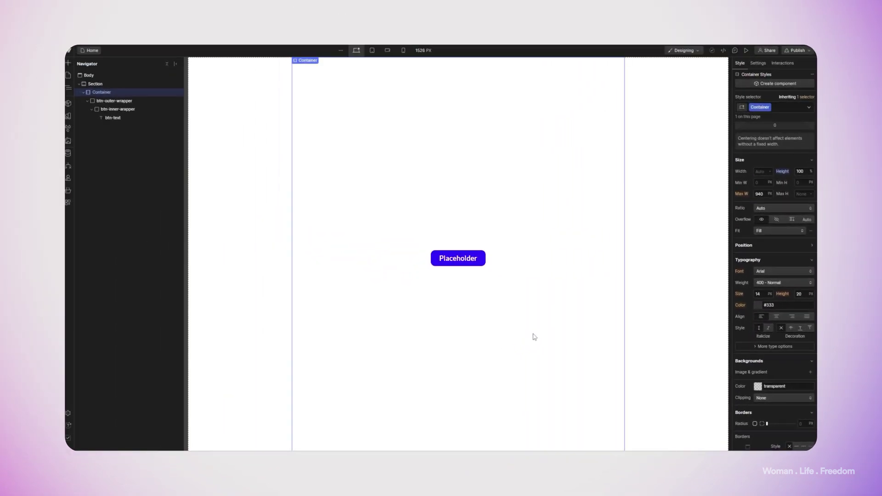
Step: Add a Div Block inside btn-inner-arapper, below btn-text, and reselect btn-inner-arapper
left_click(100, 109)
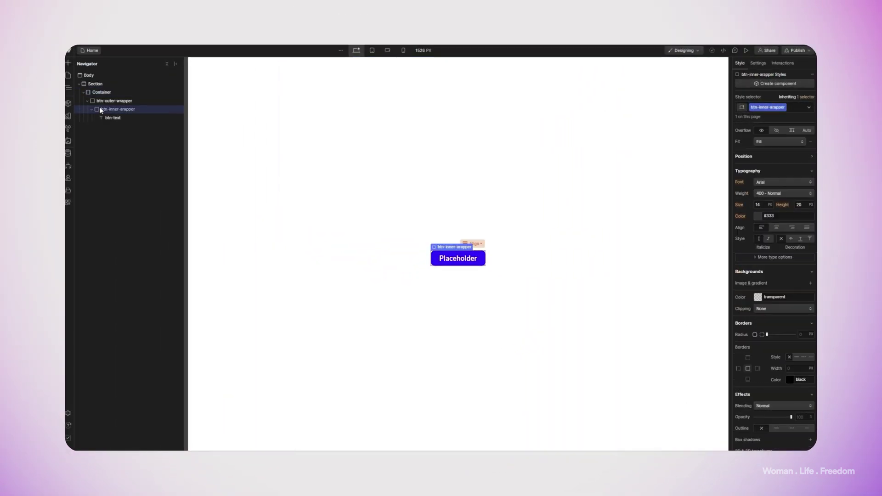
left_click(69, 64)
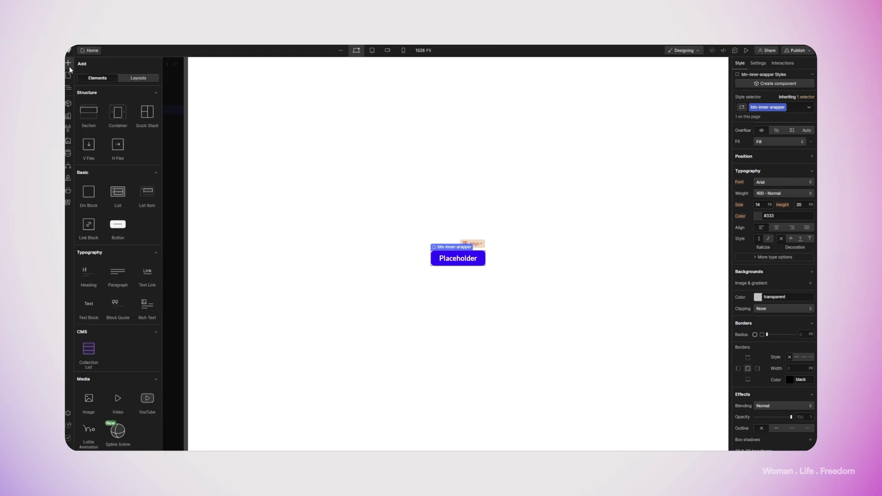
left_click(89, 202)
key("ctrl+Up")
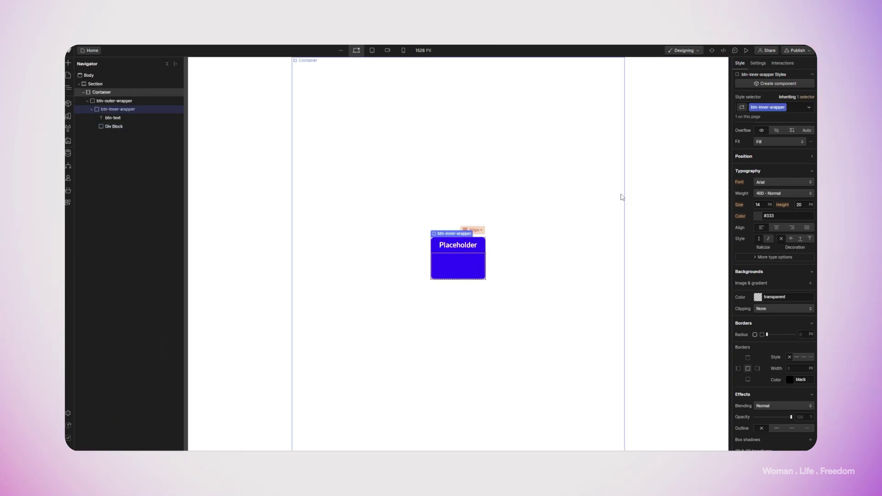
scroll(773, 194, "up", 1)
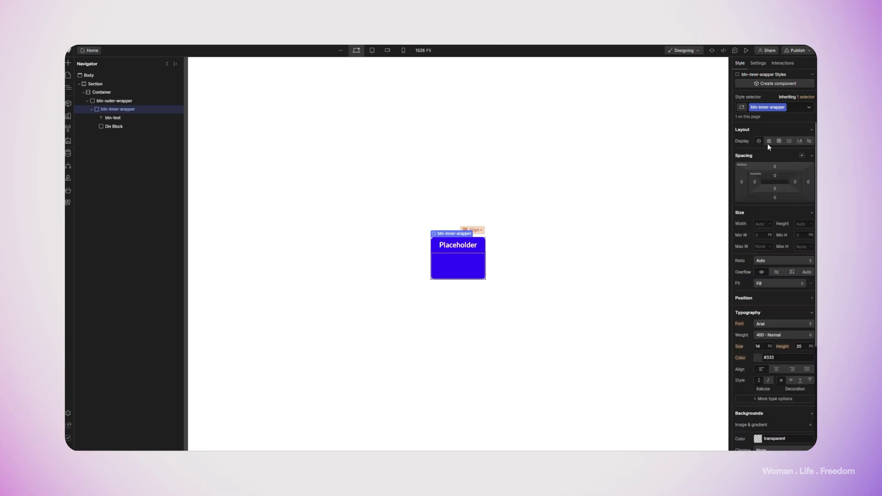
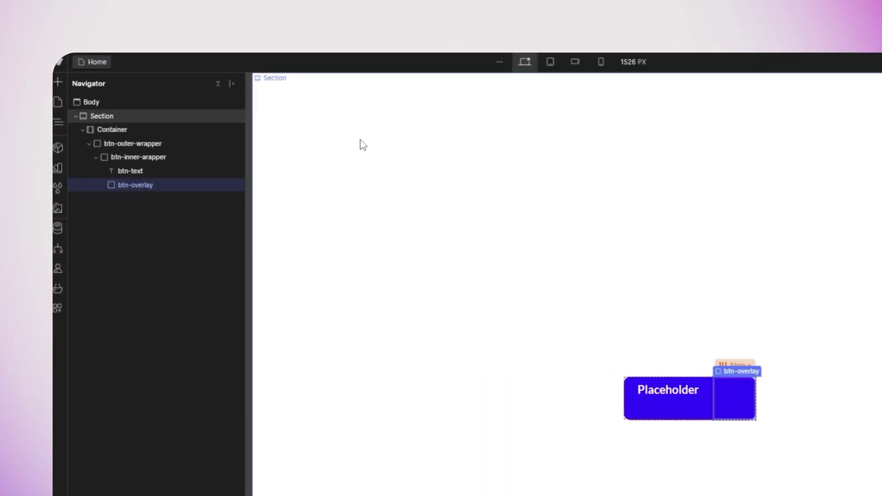
Step: Set the position of btn-inner-arapper to Relative and that of btn-overlay to Absolute
left_click(167, 157)
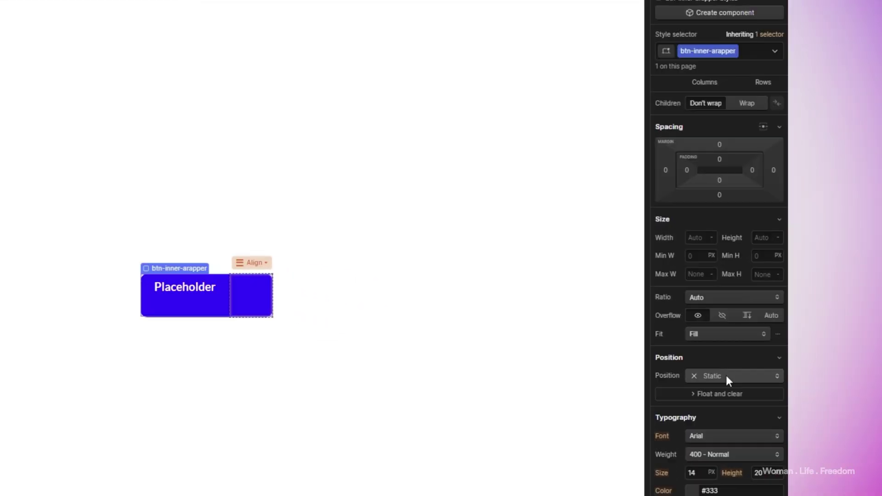
left_click(726, 376)
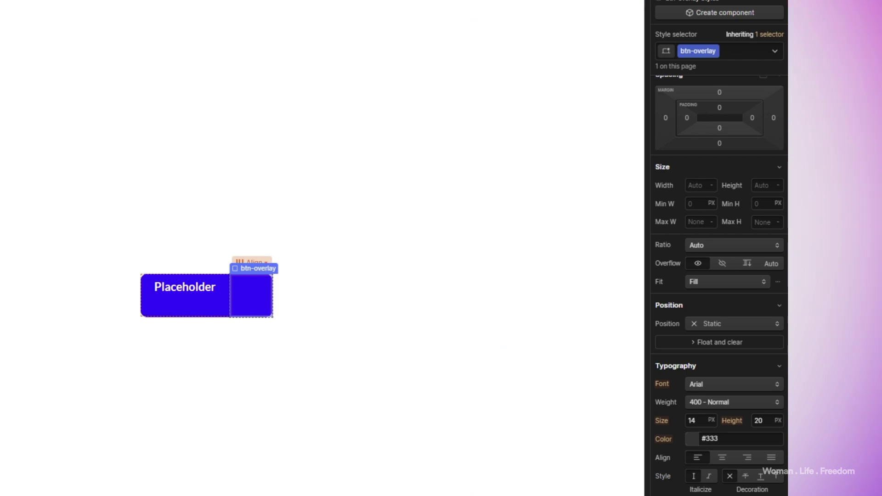
left_click(719, 309)
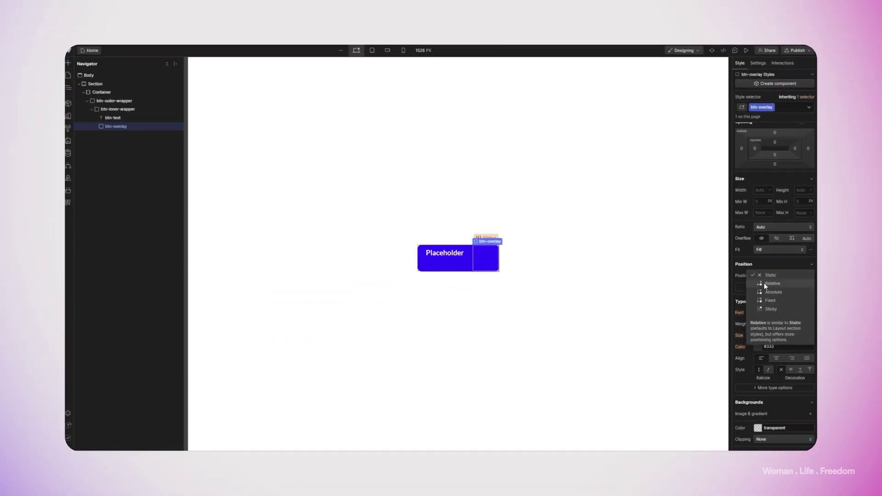
left_click(764, 290)
Step: Set btn-overlay's width and height to 100% each
left_click_drag(758, 192, 762, 191)
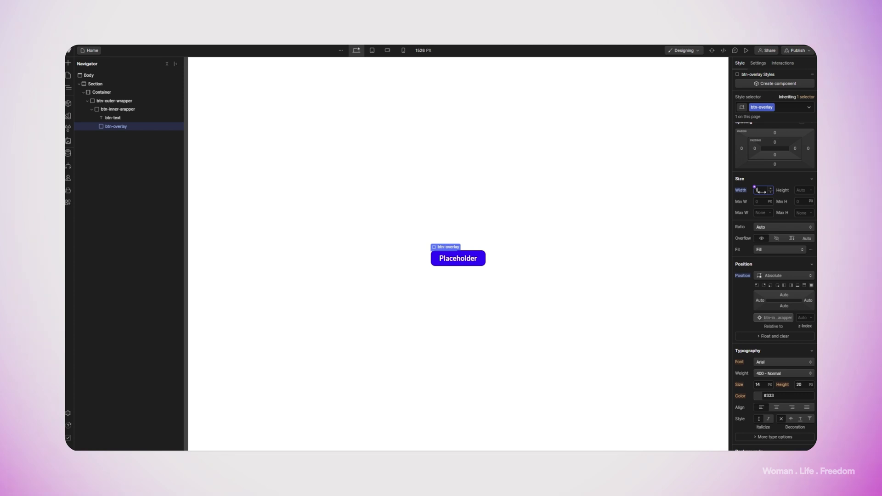
left_click(807, 191)
type("00")
key("Return")
Step: Give btn-overlay a dark blue #1d008a background colour
scroll(775, 276, "down", 4)
left_click(757, 300)
left_click(813, 324)
left_click_drag(813, 323, 814, 333)
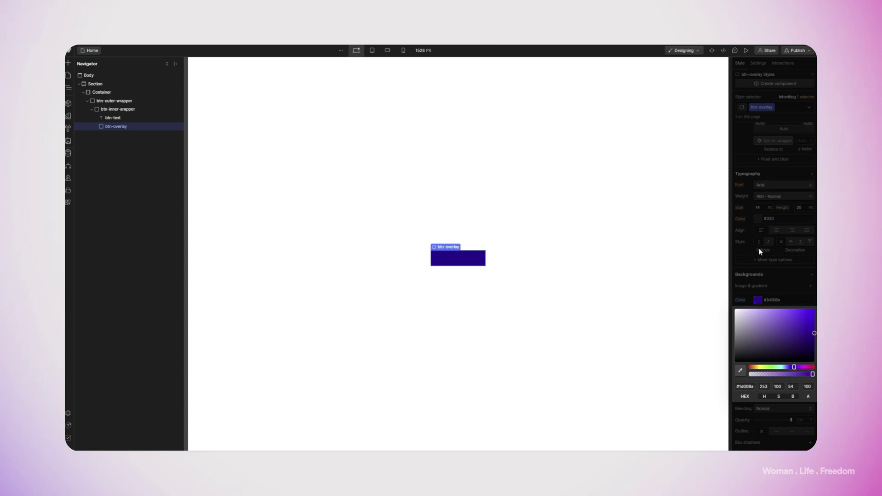
left_click(759, 173)
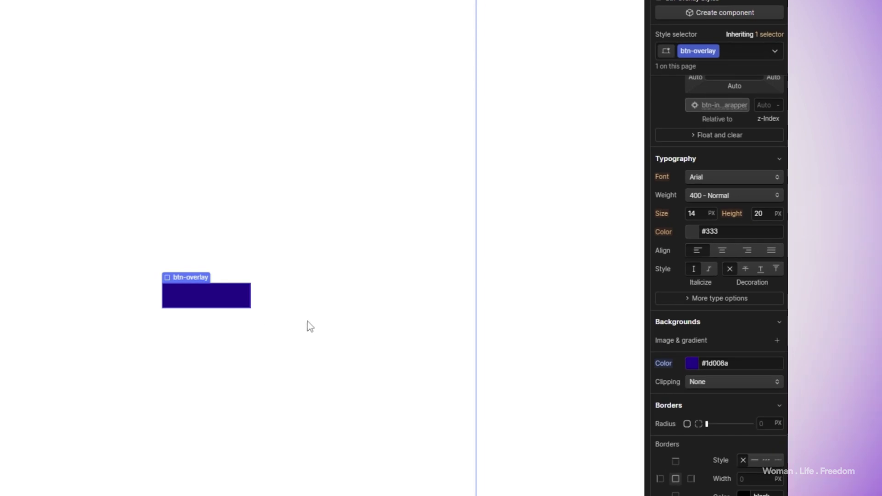
Step: Set the z-index of btn-overlay to -1 and that of btn-inner-arapper to 0
scroll(735, 325, "up", 6)
left_click(763, 393)
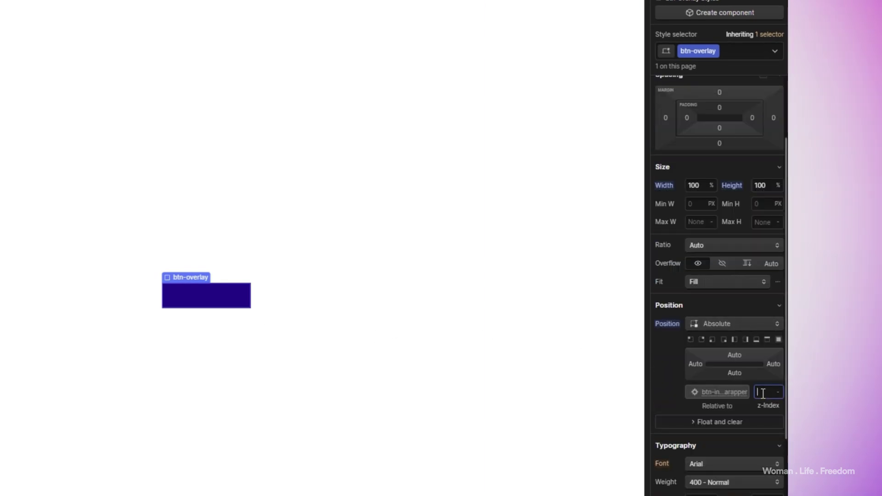
type("-1")
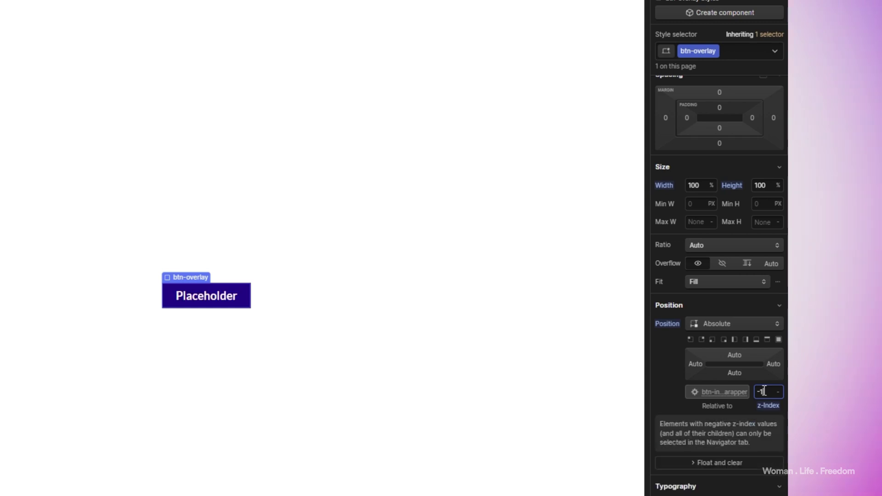
left_click(675, 381)
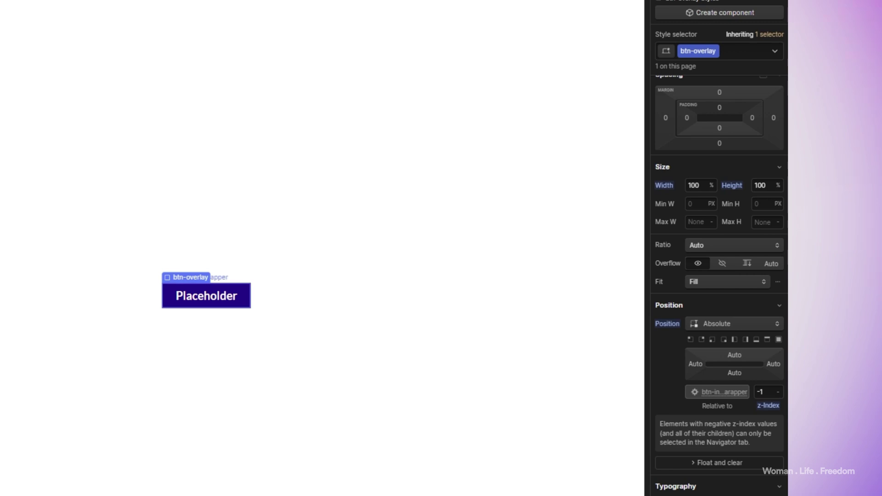
left_click(768, 421)
type("1")
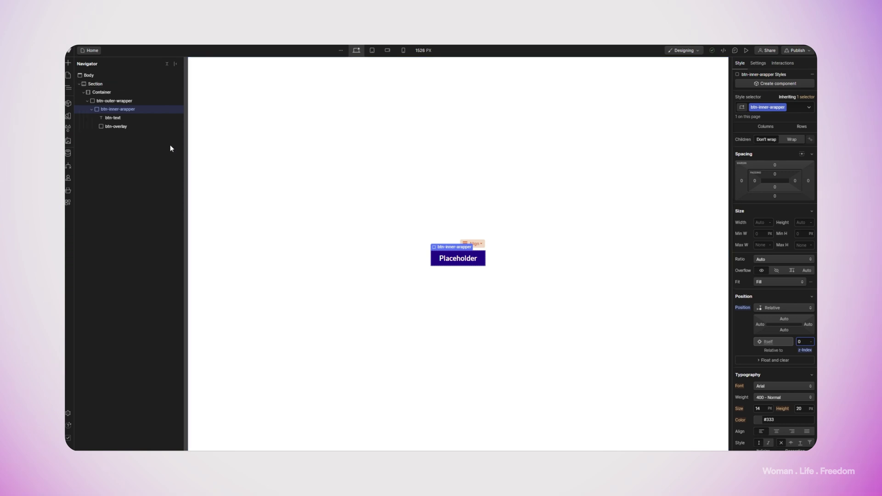
Step: Give btn-outer-wrapper a Mouse hover trigger whose On hover action is Start an animation
left_click(131, 129)
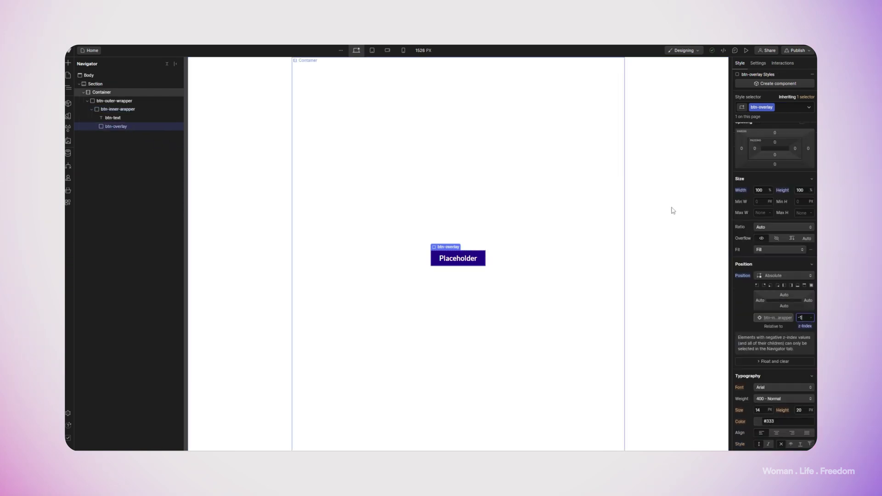
left_click(492, 221)
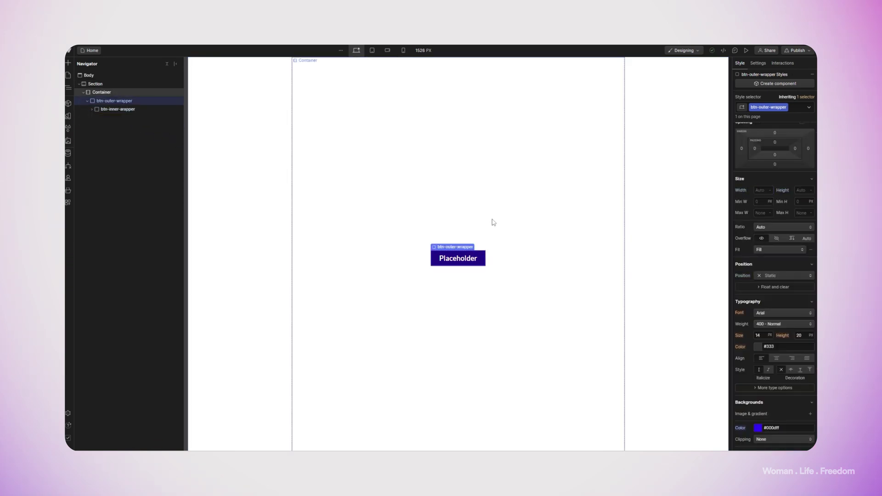
left_click(784, 63)
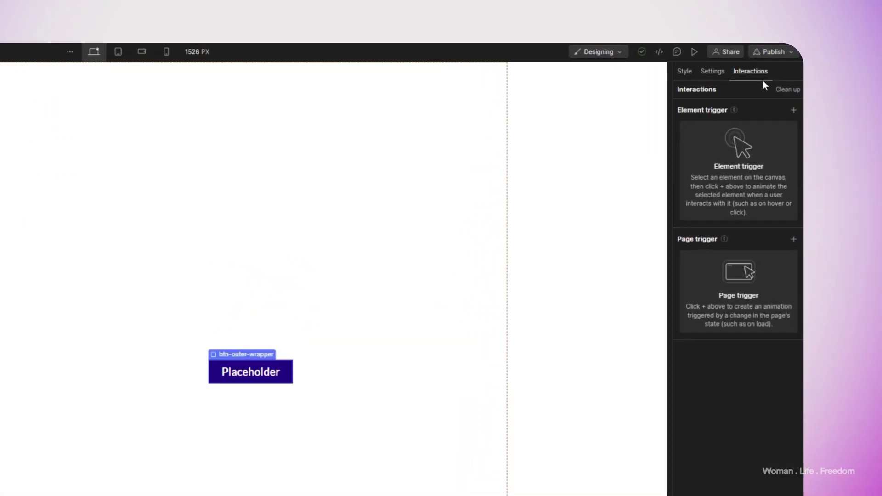
left_click(794, 110)
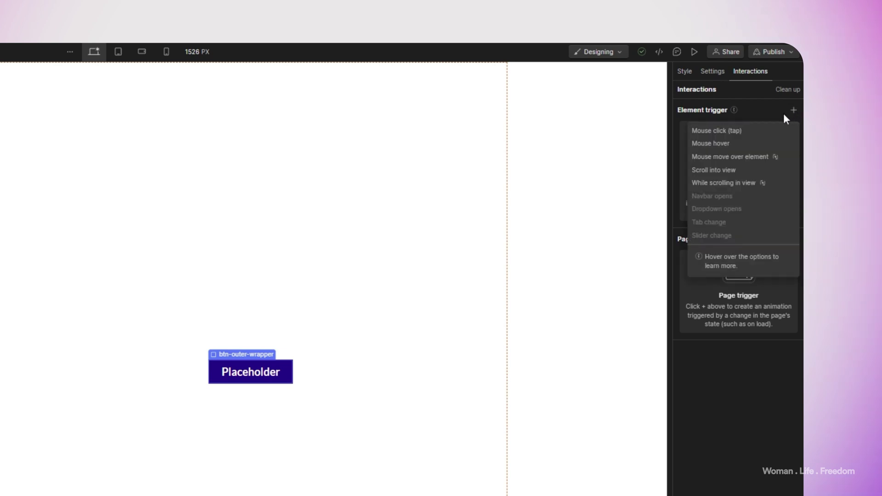
left_click(730, 140)
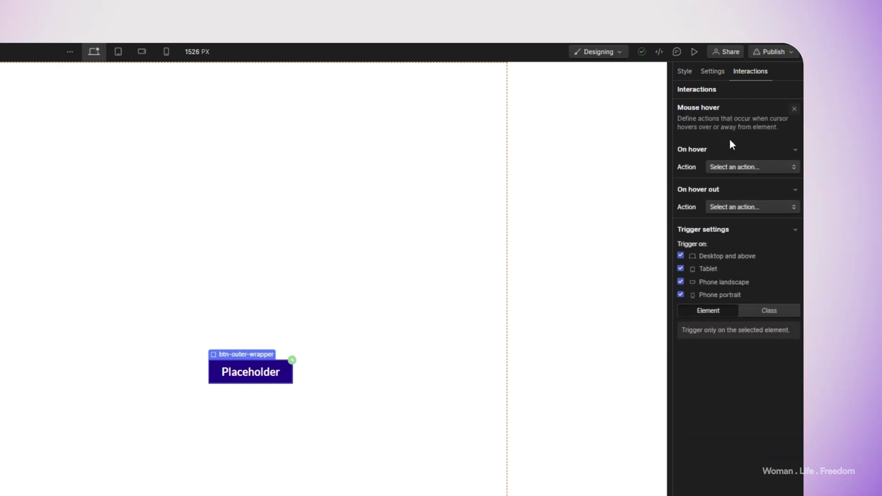
left_click(730, 168)
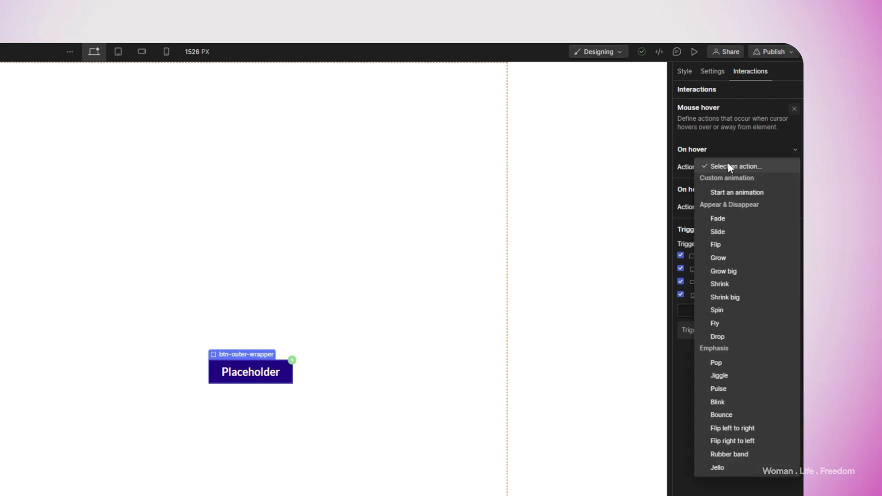
left_click(727, 192)
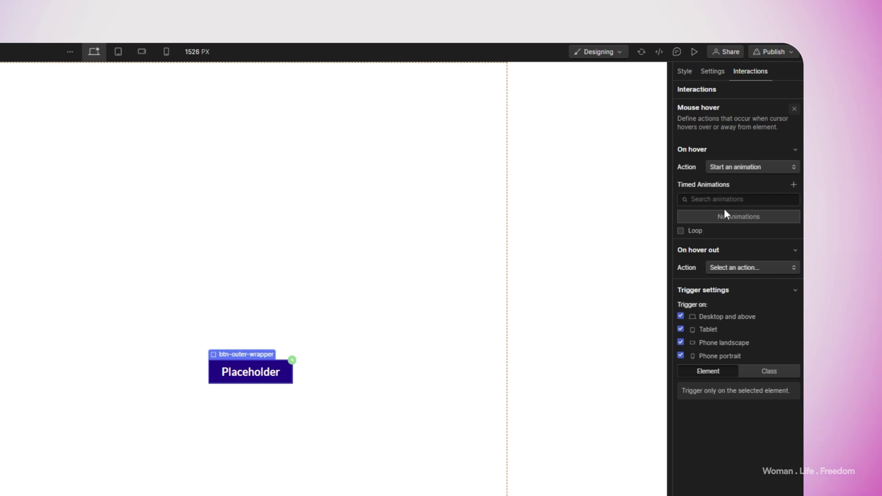
Step: Create a timed animation for the hover action and name it btn-hover-animation
left_click(792, 186)
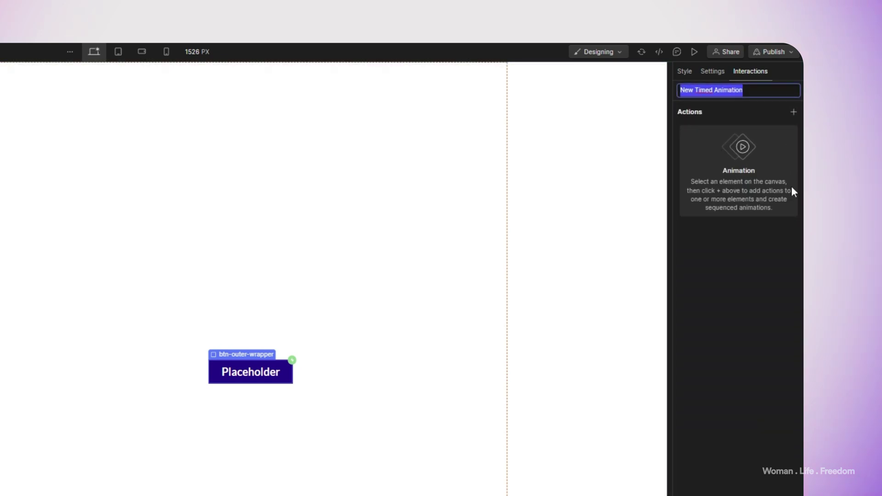
type("Hover")
key("BackSpace")
key("BackSpace")
key("BackSpace")
key("BackSpace")
key("BackSpace")
type("btn-hover-animation")
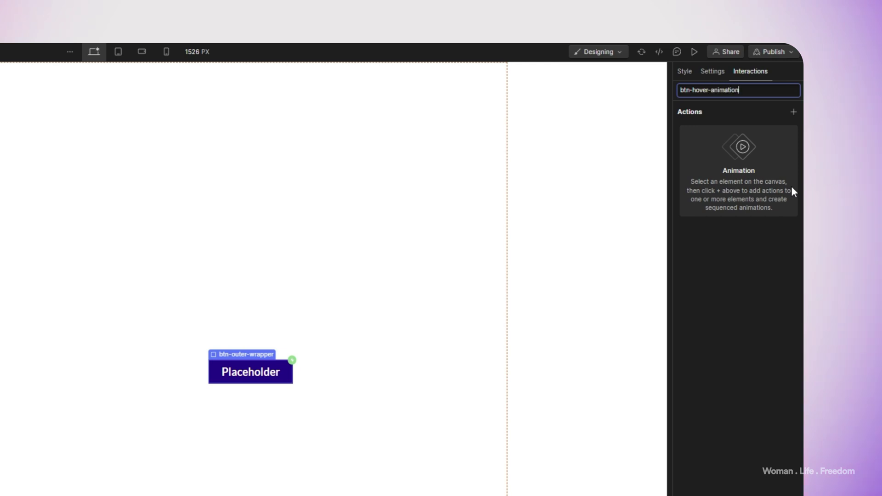
key("Return")
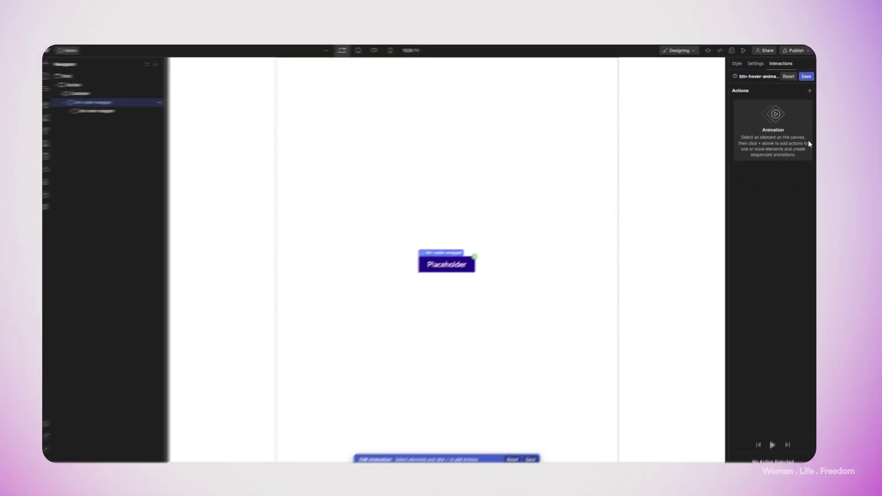
Step: Add a Size action for btn-overlay to the hover animation, with width and height at 0%
left_click(91, 109)
left_click(102, 127)
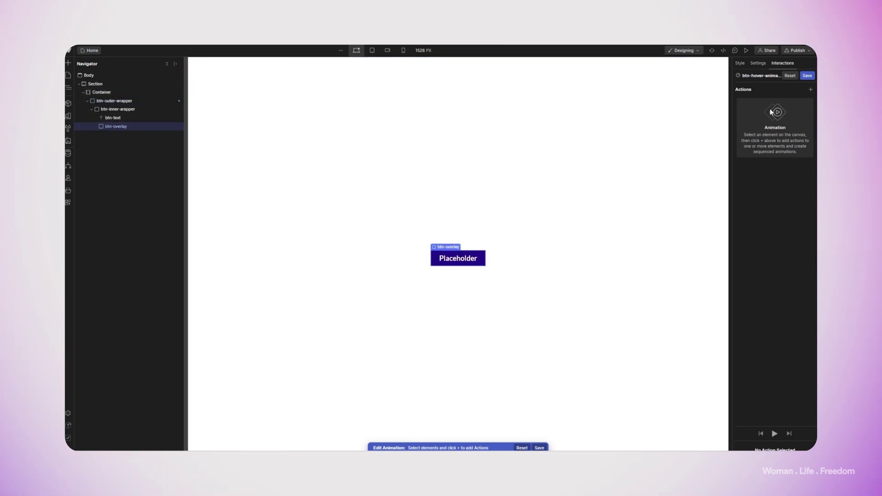
left_click(811, 90)
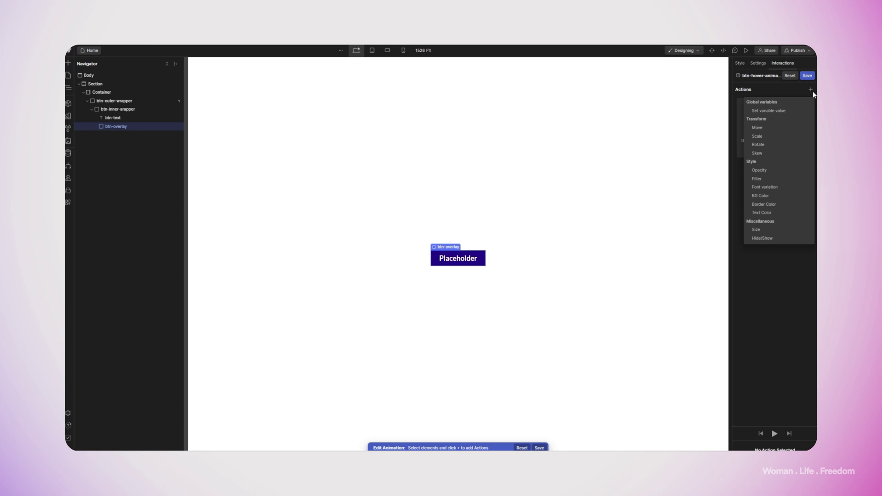
left_click(766, 228)
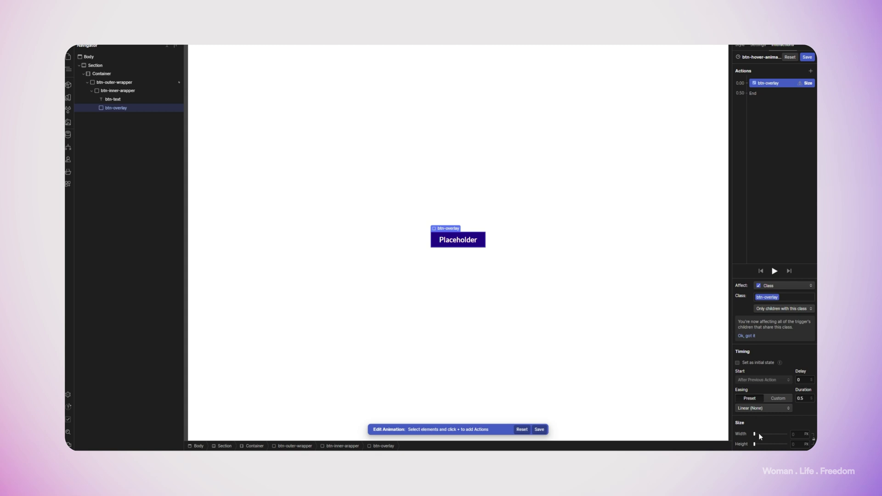
left_click(806, 434)
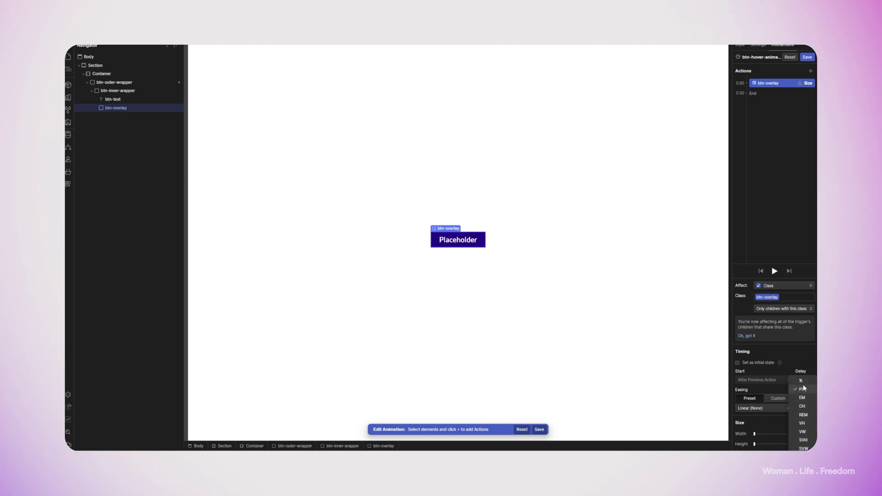
left_click(803, 384)
left_click(806, 444)
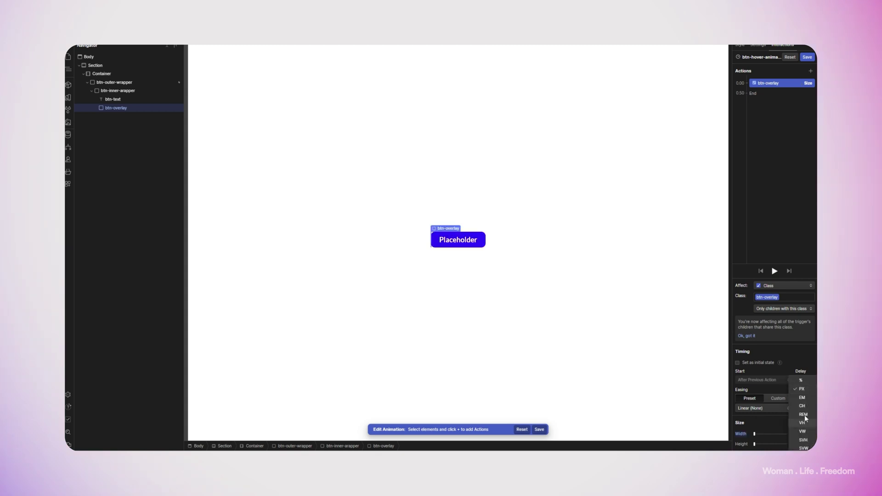
left_click(807, 382)
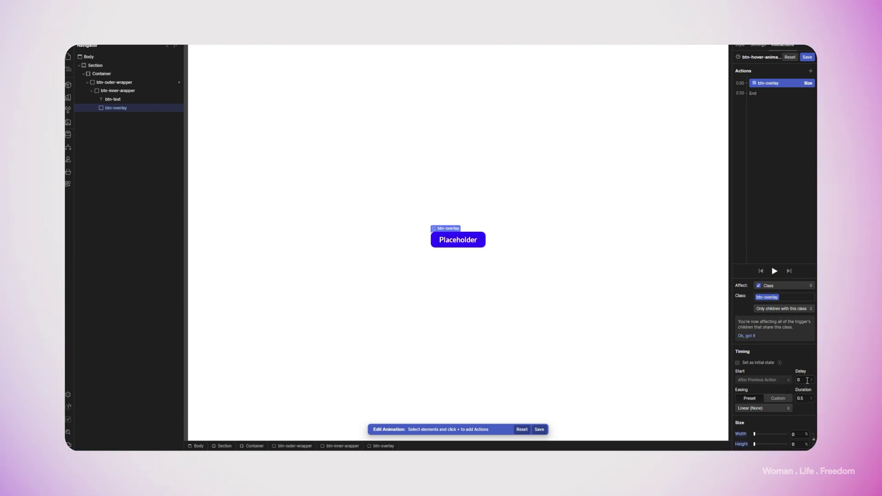
Step: Add a second Size action for btn-overlay after the first, with width and height at 100%
left_click(753, 94)
left_click(758, 231)
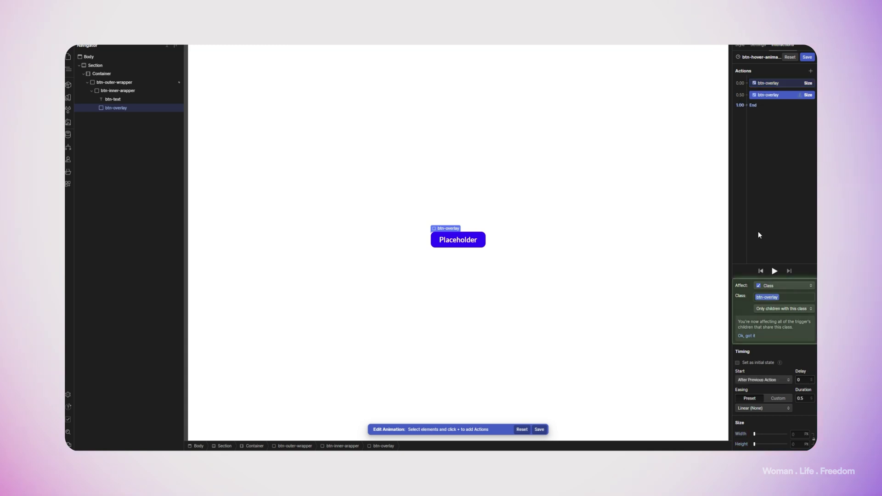
left_click(803, 432)
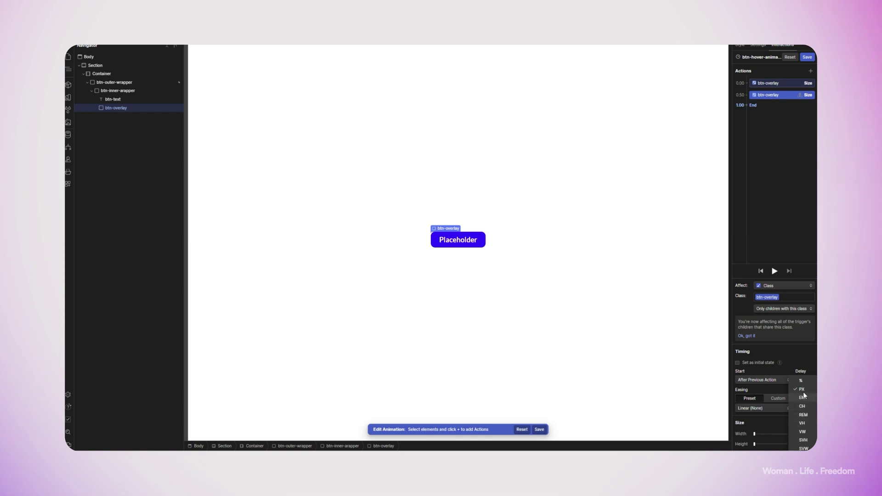
left_click(803, 432)
left_click(803, 432)
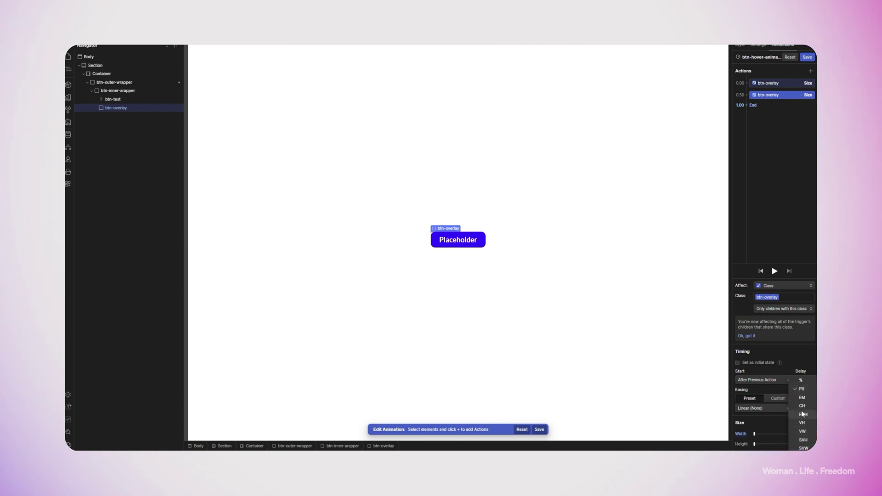
left_click(799, 381)
left_click(797, 435)
type("100")
key("Return")
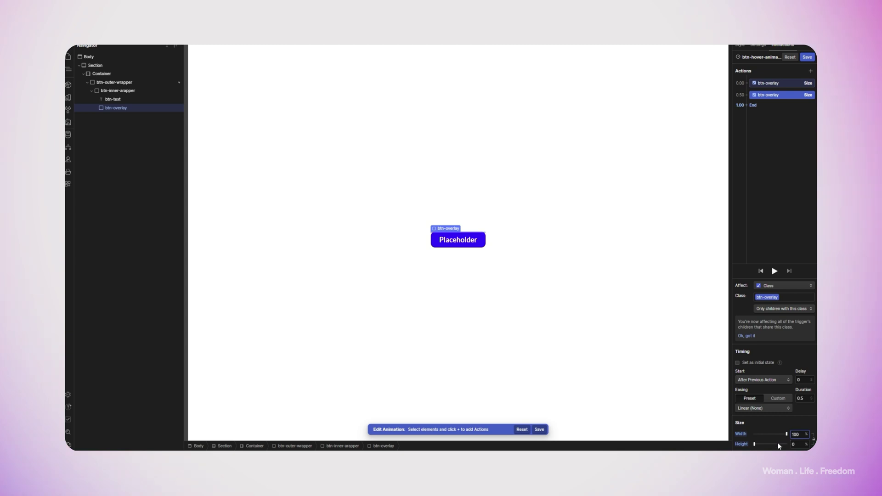
left_click(794, 445)
type("100")
key("Return")
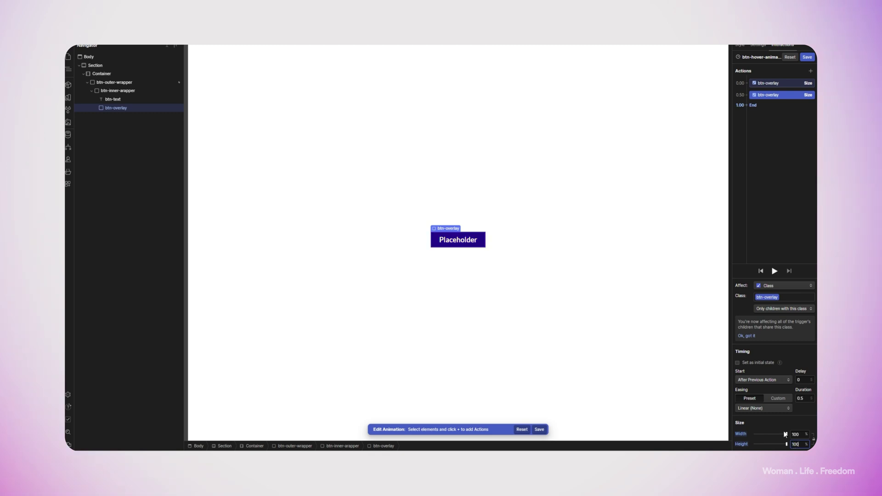
Step: Set the height in the first Size action to 100% and save the hover animation
left_click(760, 85)
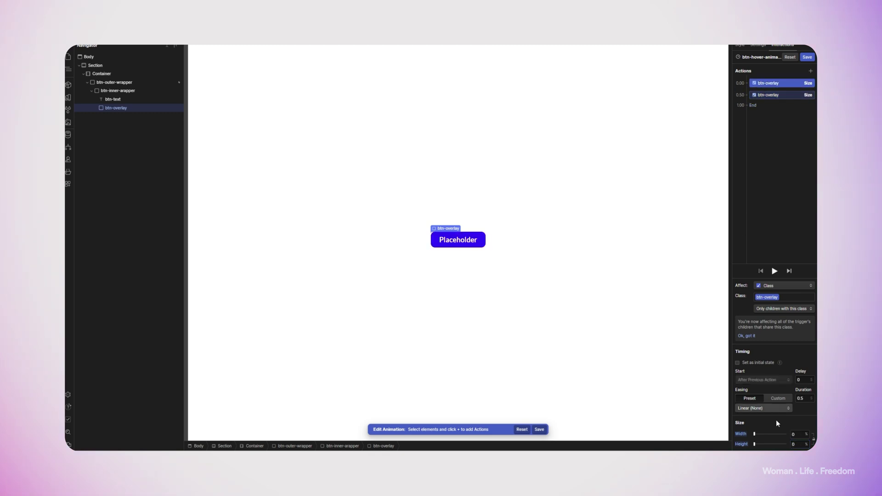
left_click(797, 445)
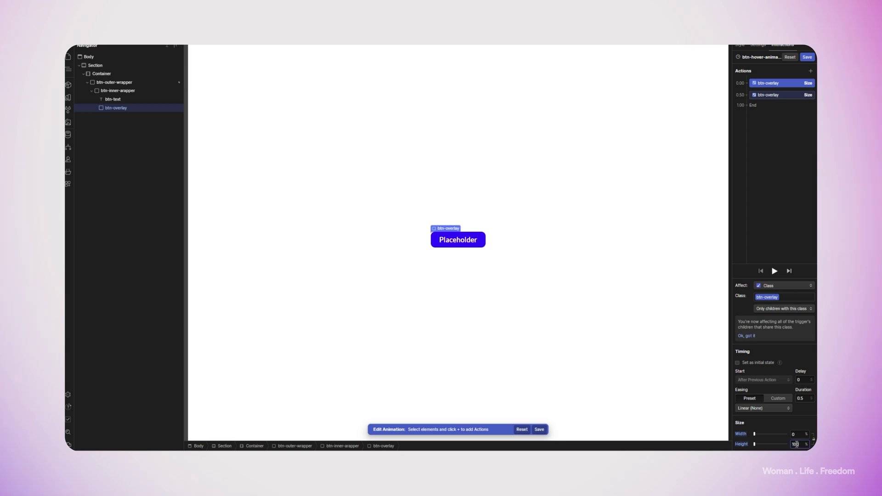
left_click(803, 58)
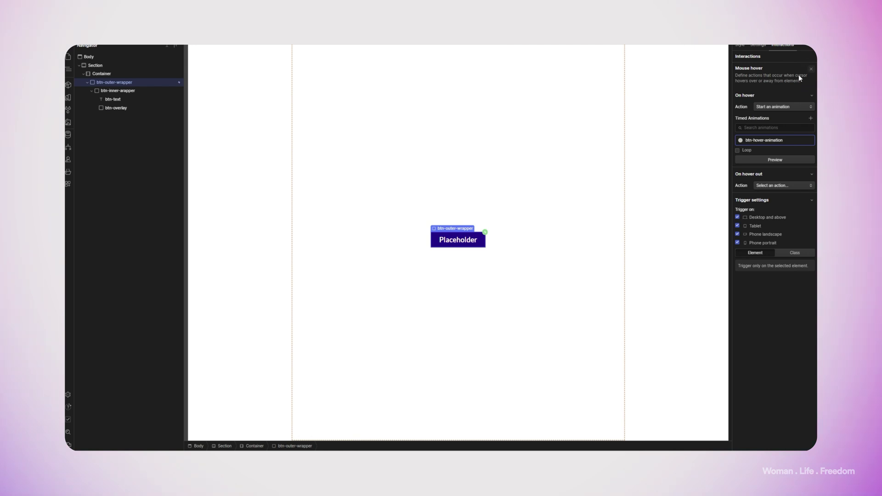
Step: Set the On hover out action to Start an animation and create a timed animation whose name begins with btn-hover-out
left_click(773, 185)
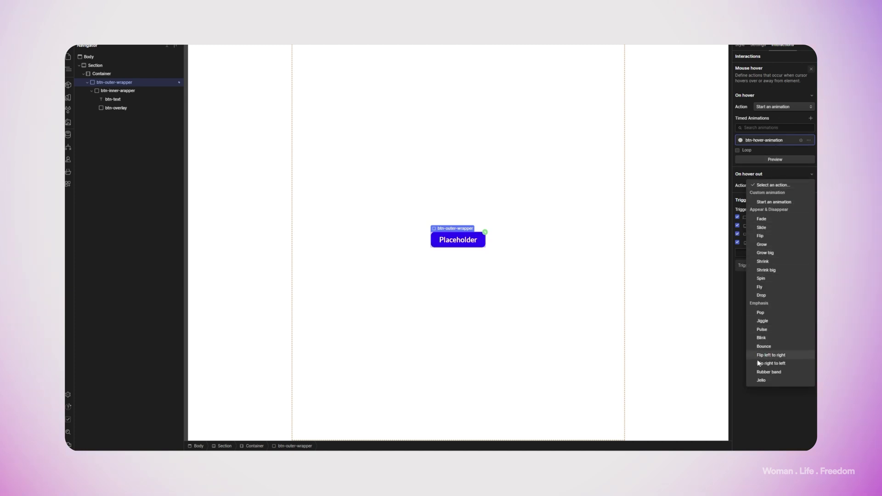
left_click(768, 201)
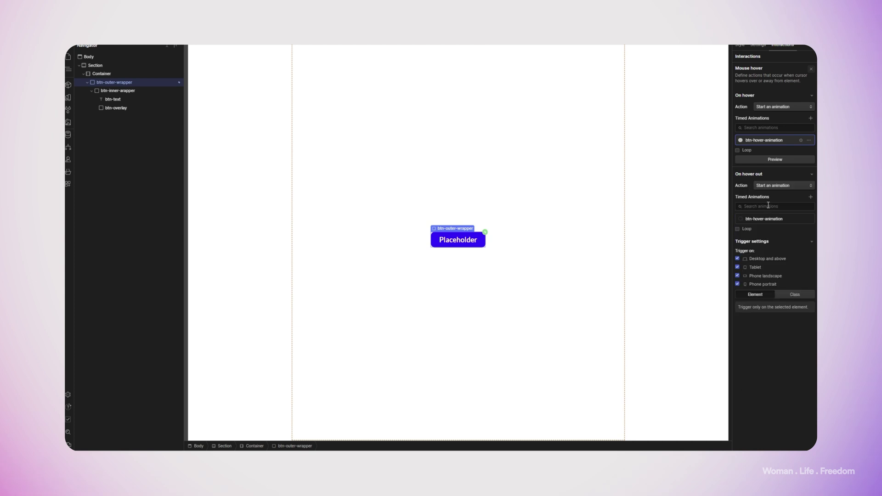
left_click(811, 197)
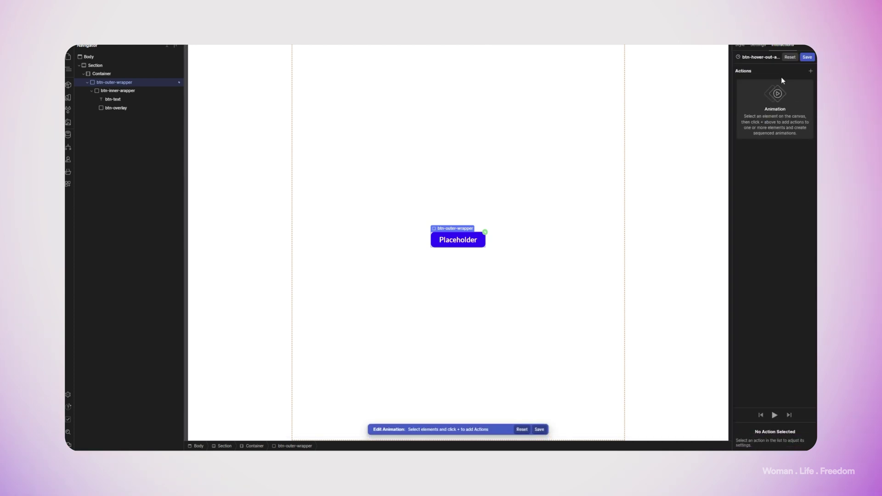
Step: Add a Size action for btn-overlay to the hover-out animation, with width and height at 100%
left_click(811, 71)
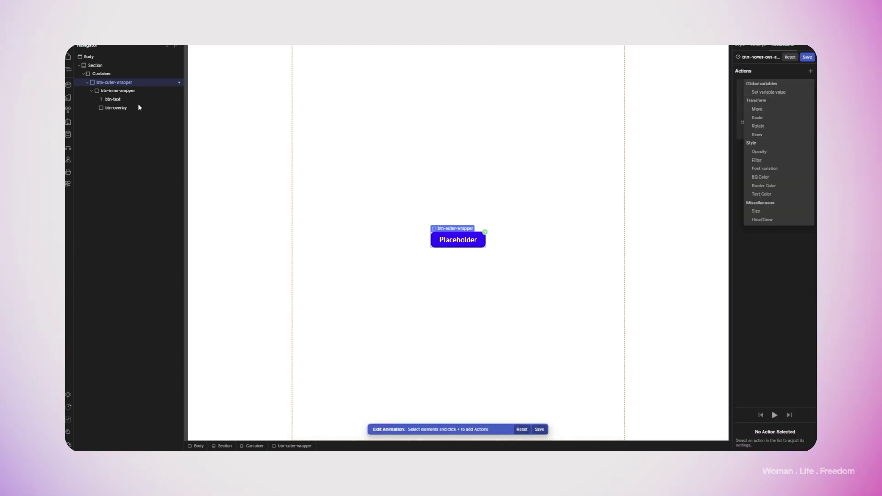
left_click(102, 108)
left_click(103, 109)
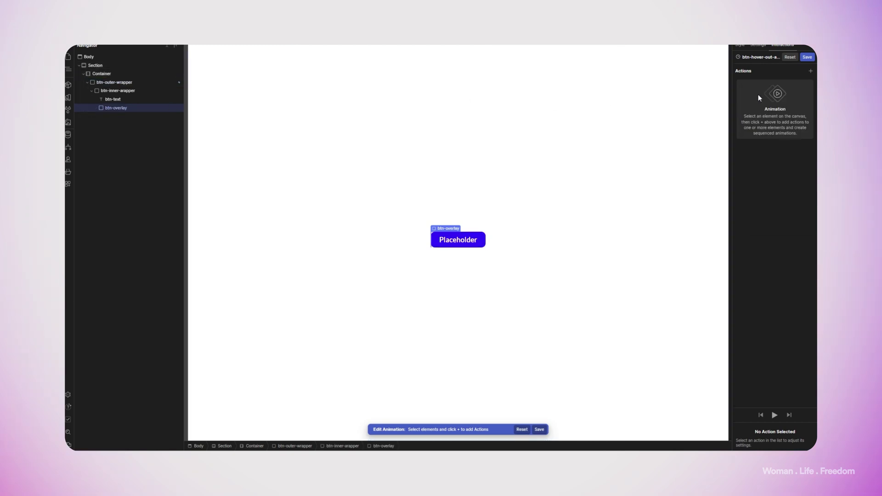
left_click(811, 71)
left_click(768, 202)
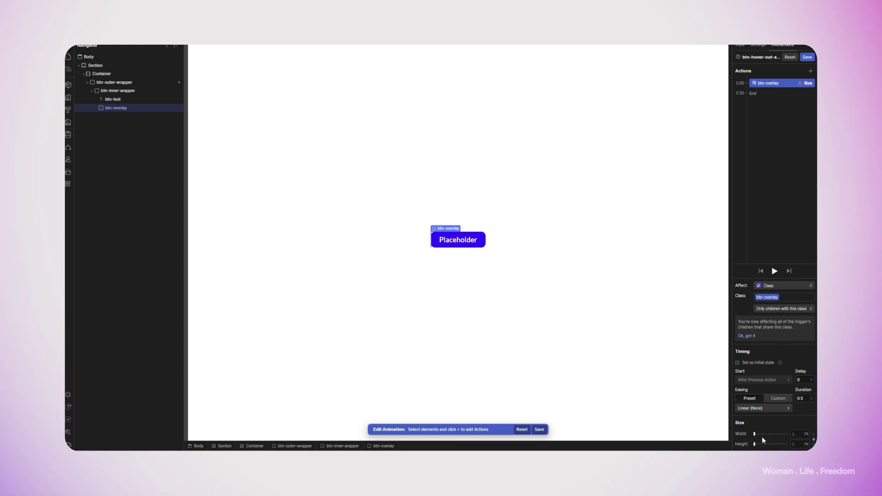
left_click(807, 444)
left_click(804, 422)
left_click(806, 435)
left_click(800, 381)
left_click_drag(776, 444, 814, 439)
Step: Add a second Size action for btn-overlay with width 0% and height 100%, and preview the hover-out animation
left_click(765, 89)
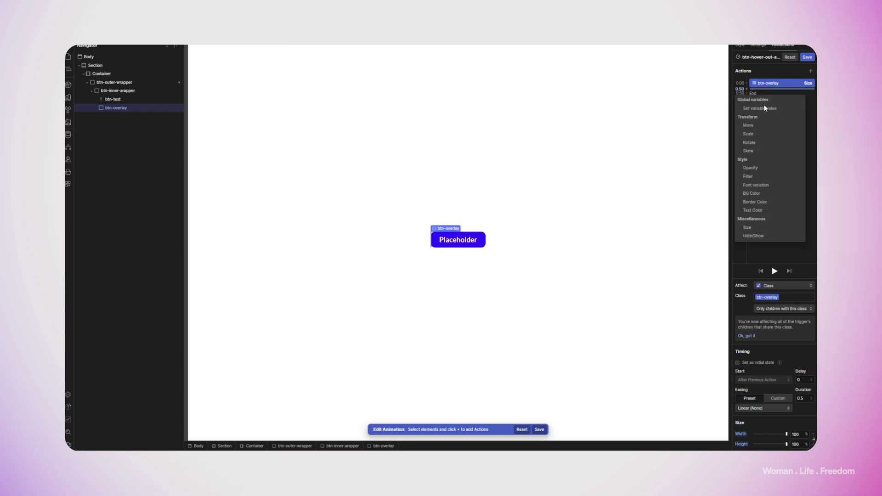
left_click(758, 226)
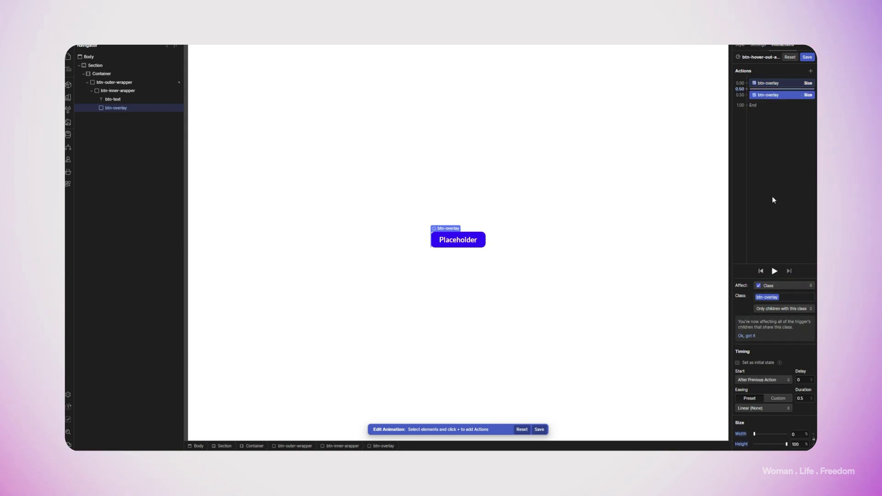
left_click(775, 272)
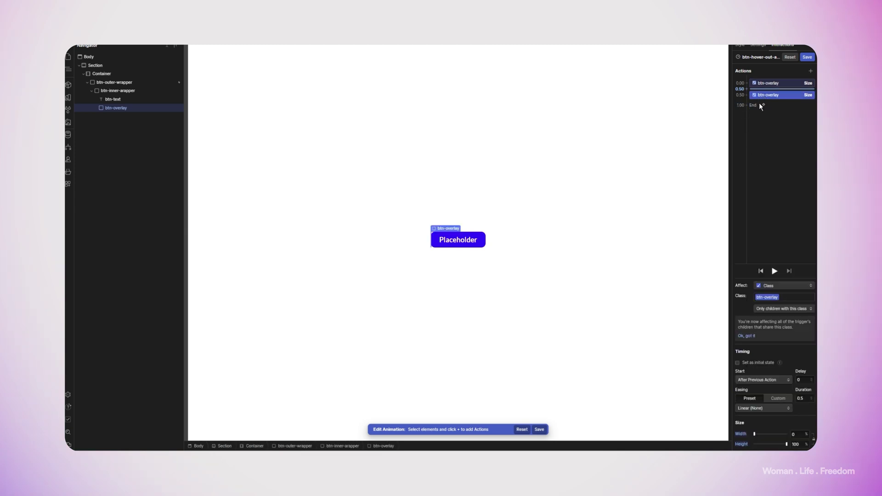